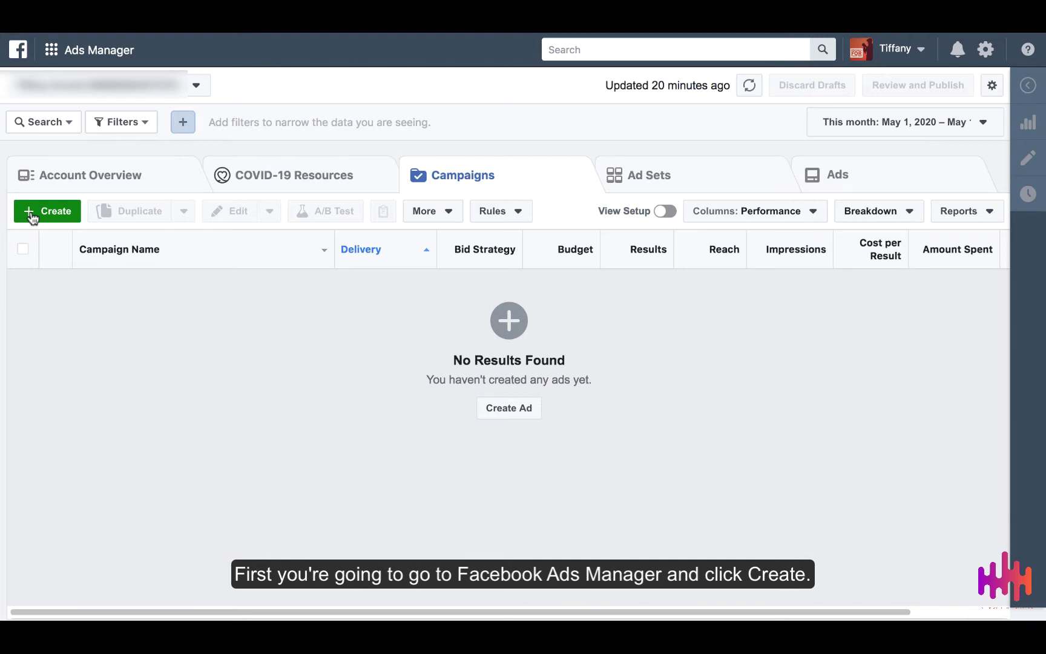
Create a new Engagement campaign for Page likes and select its default 'Engagement' name
{"action": "left_click", "coordinate": [31, 215]}
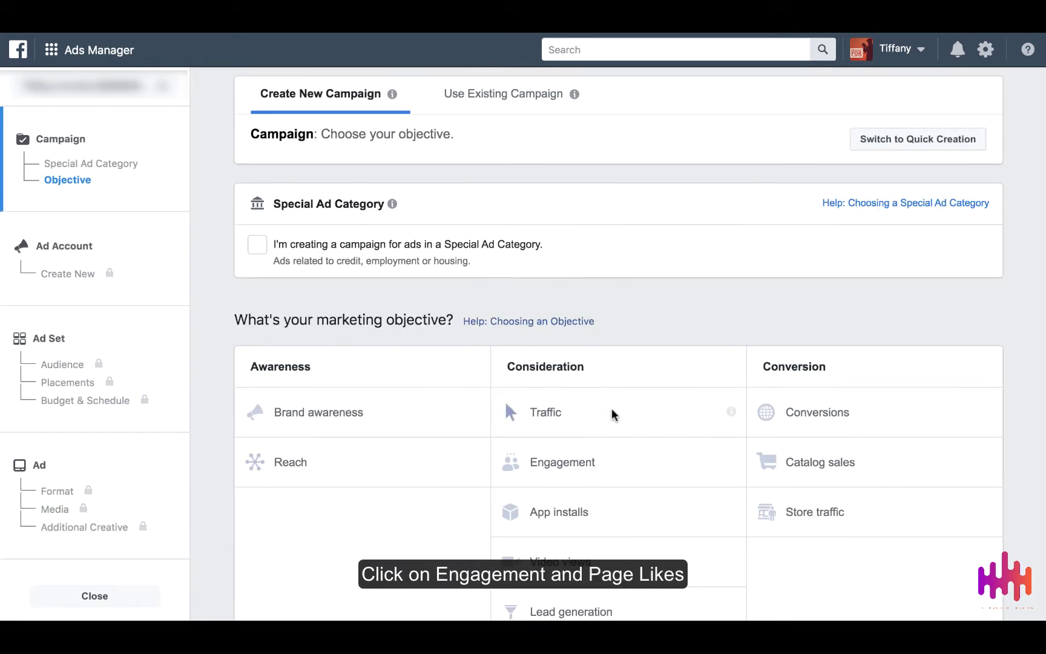
{"action": "scroll", "coordinate": [612, 414], "scroll_direction": "down", "scroll_amount": 2}
{"action": "left_click", "coordinate": [602, 387]}
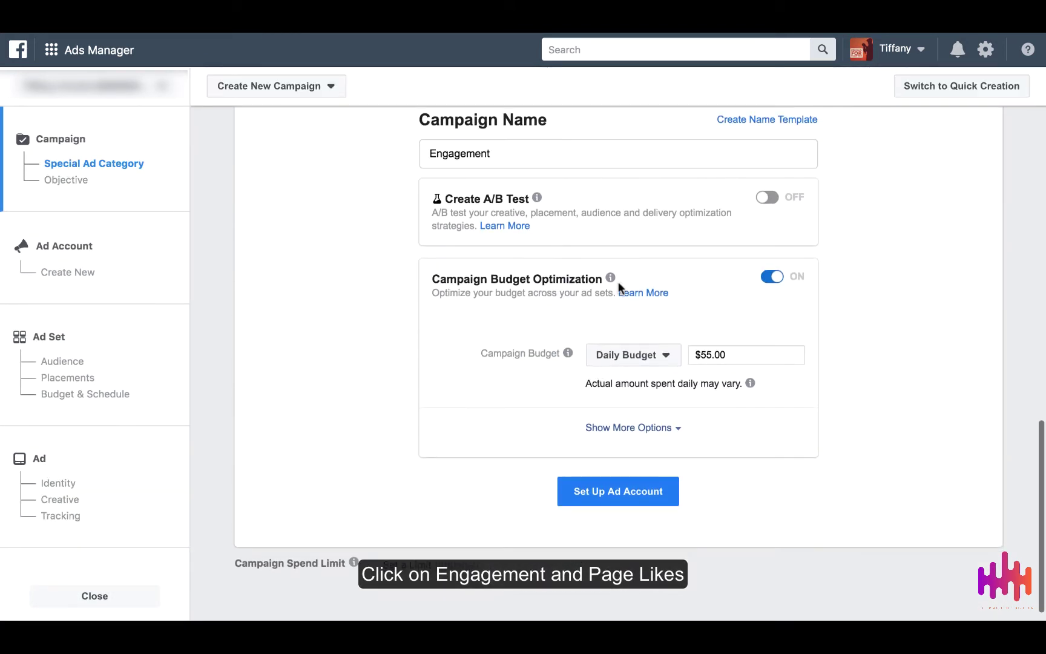
{"action": "scroll", "coordinate": [617, 260], "scroll_direction": "up", "scroll_amount": 3}
{"action": "left_click", "coordinate": [621, 334]}
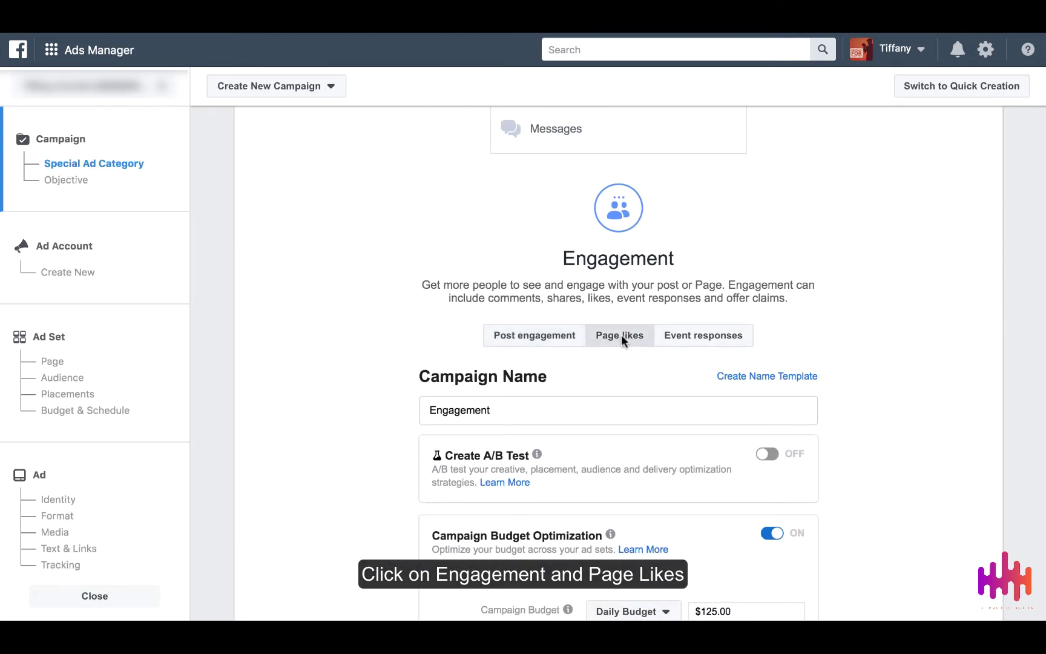
{"action": "scroll", "coordinate": [621, 334], "scroll_direction": "down", "scroll_amount": 2}
{"action": "left_click", "coordinate": [583, 318]}
{"action": "left_click_drag", "start_coordinate": [583, 319], "coordinate": [424, 306]}
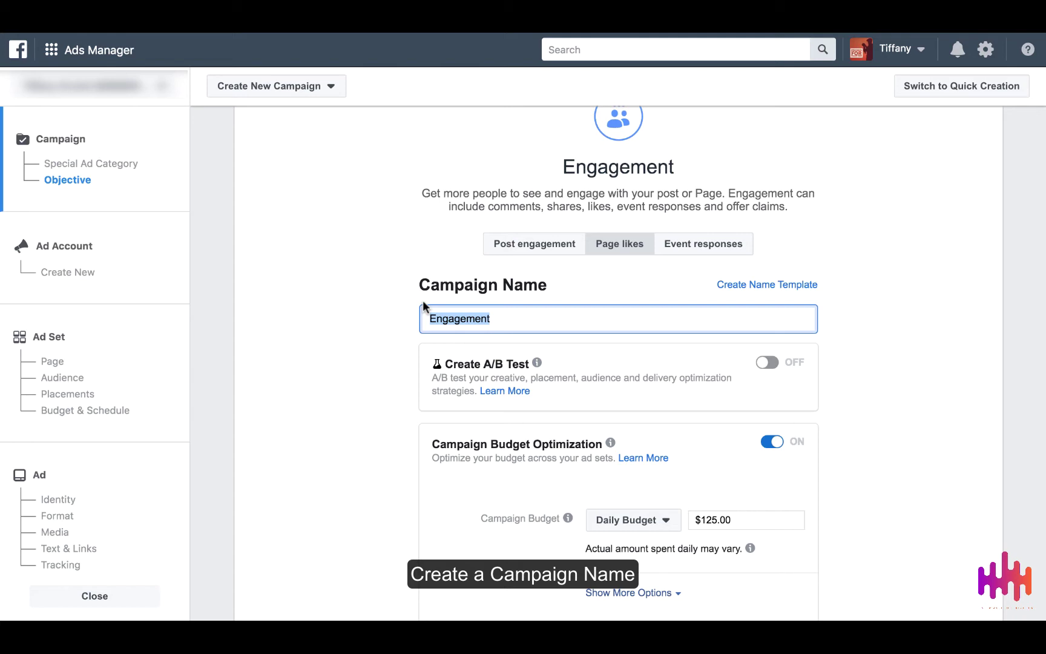
Name the campaign 'FB PAGE LIKES' and accept the United States, US Dollars, America/New_York account settings
{"action": "type", "text": "F"}
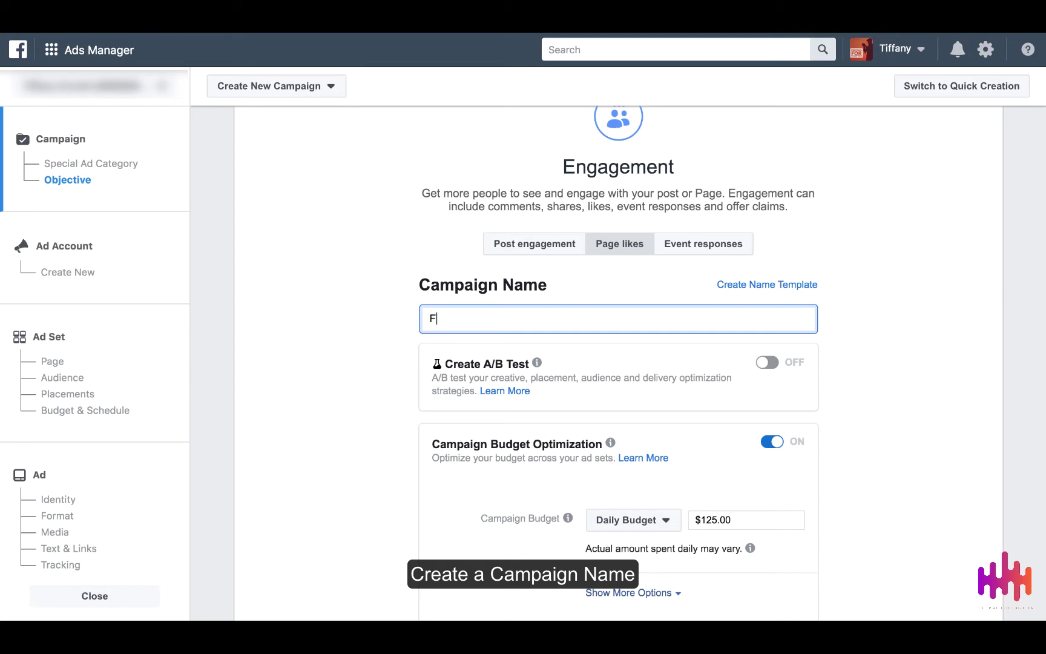
{"action": "type", "text": "B PAGE LIKES"}
{"action": "scroll", "coordinate": [614, 475], "scroll_direction": "down", "scroll_amount": 3}
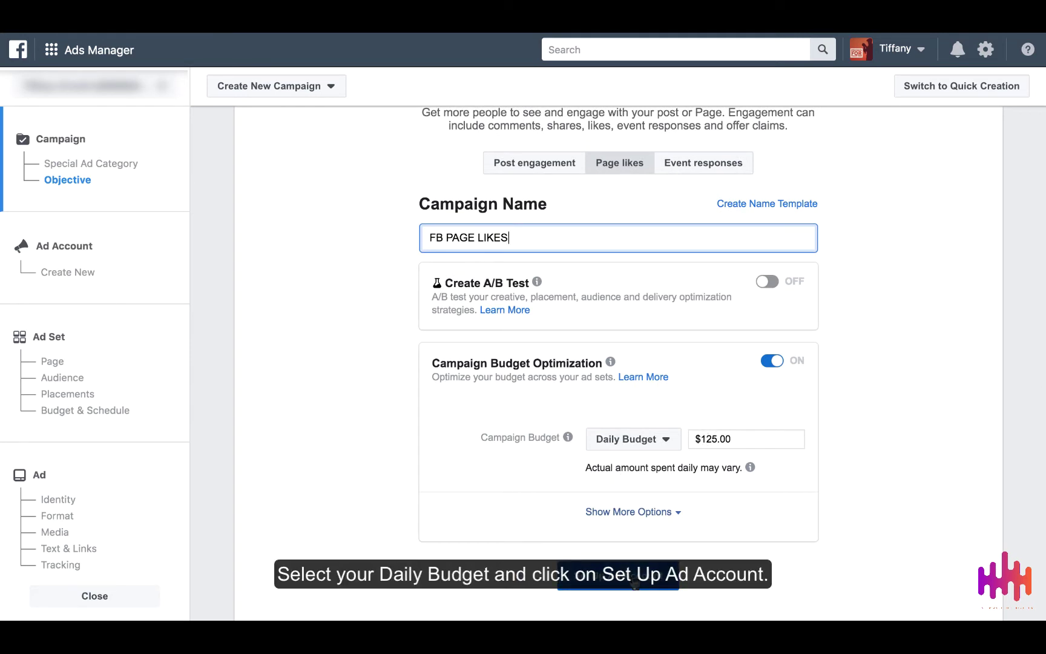
{"action": "left_click", "coordinate": [635, 583]}
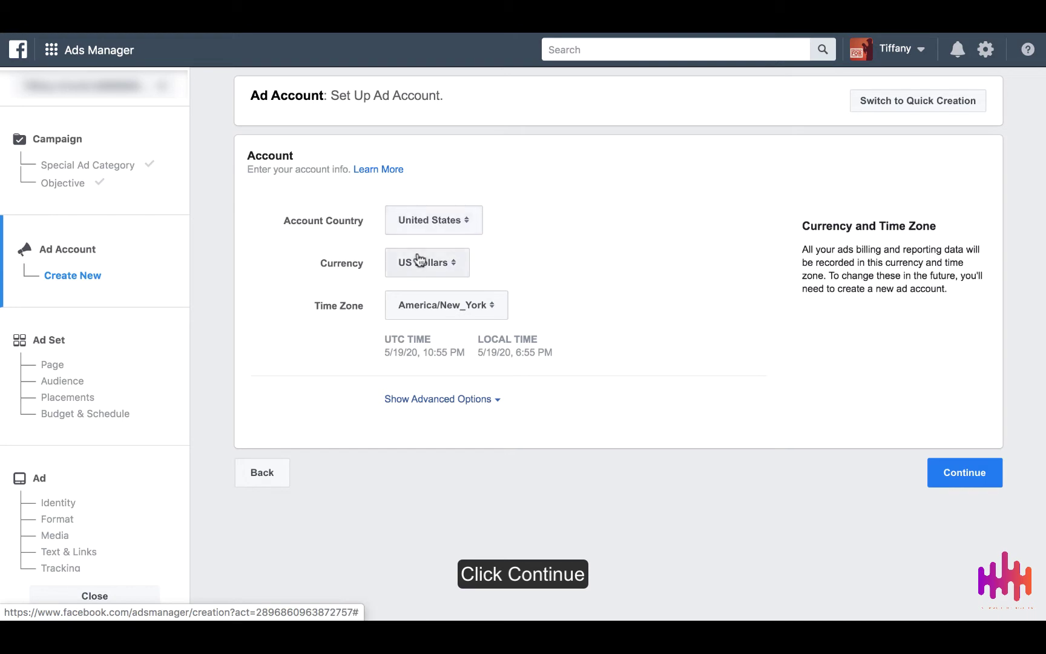
{"action": "left_click", "coordinate": [954, 487]}
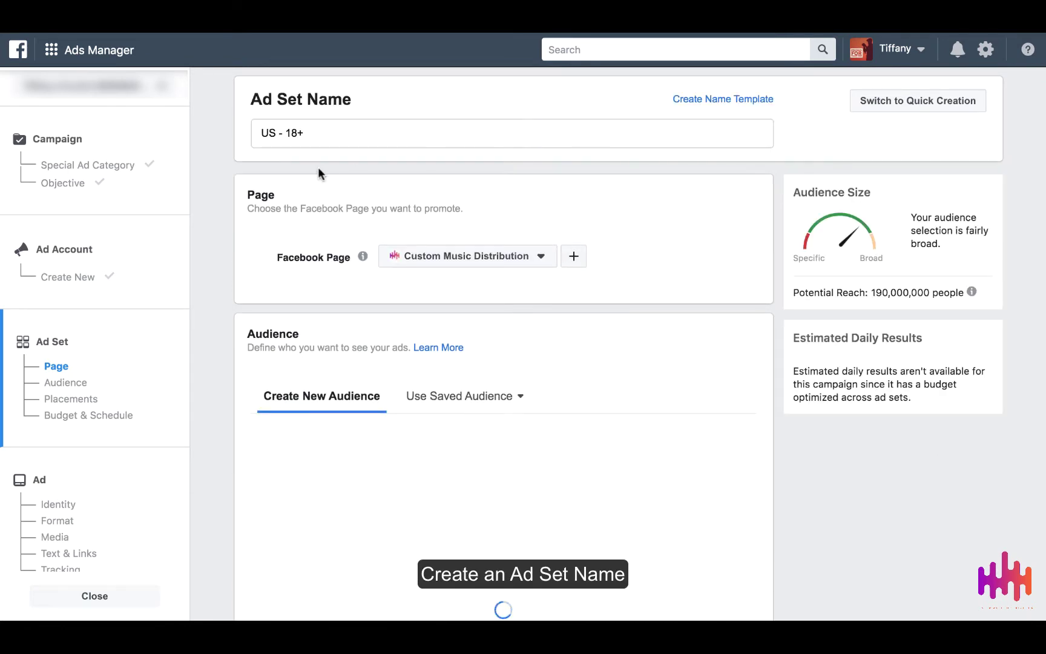
Replace the ad set name 'US - 18+' with 'CMD Page Like', correcting a typo
{"action": "left_click", "coordinate": [304, 134]}
{"action": "left_click", "coordinate": [259, 129], "text": "shift"}
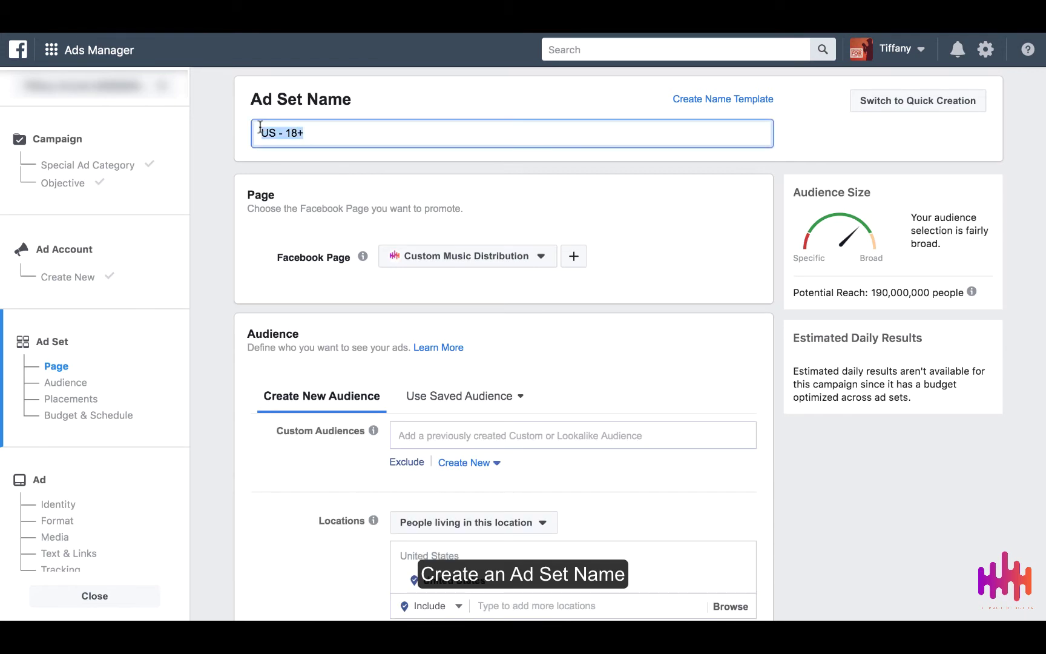
{"action": "type", "text": "CMD Pak"}
{"action": "key", "text": "BackSpace"}
{"action": "type", "text": "ge "}
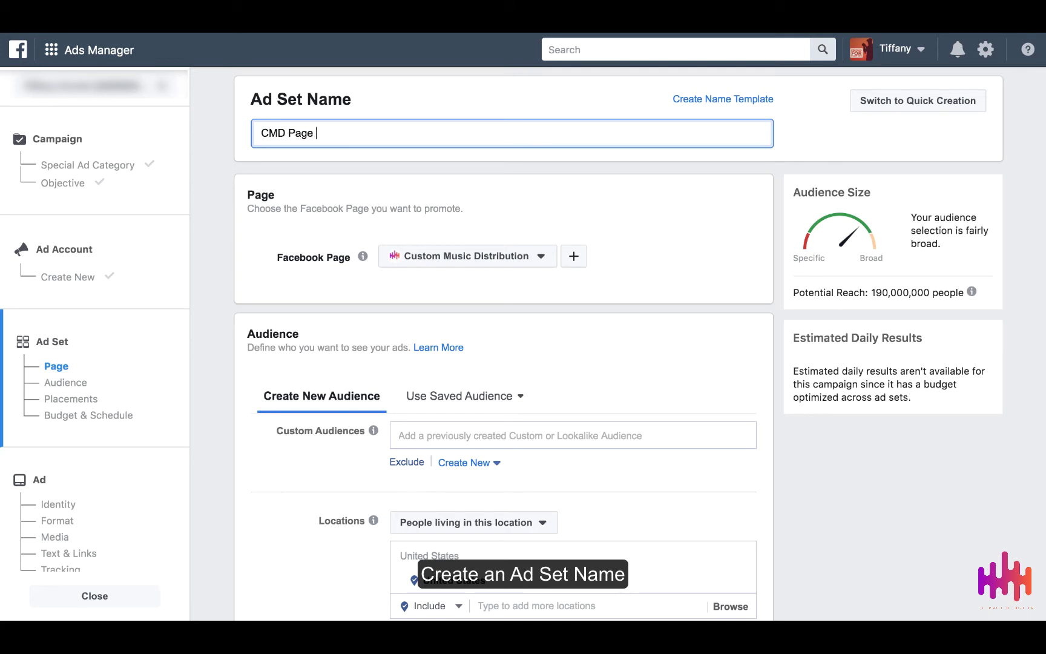
{"action": "type", "text": "Like"}
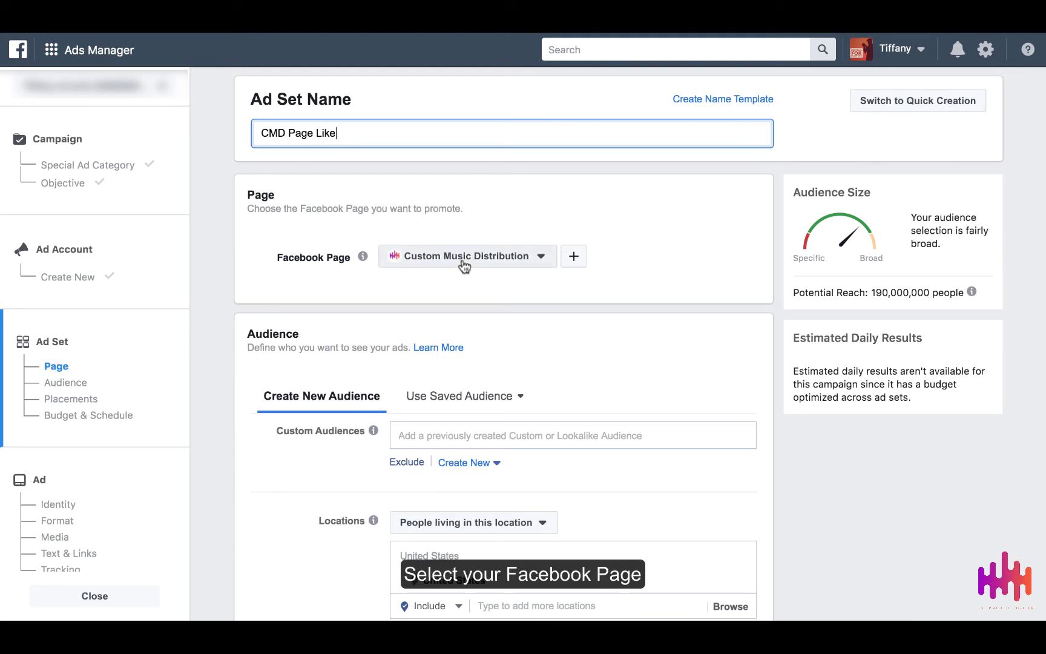
Add Los Angeles, California (+25mi) alongside Florida, New Jersey and New York as target locations
{"action": "scroll", "coordinate": [465, 266], "scroll_direction": "down", "scroll_amount": 5}
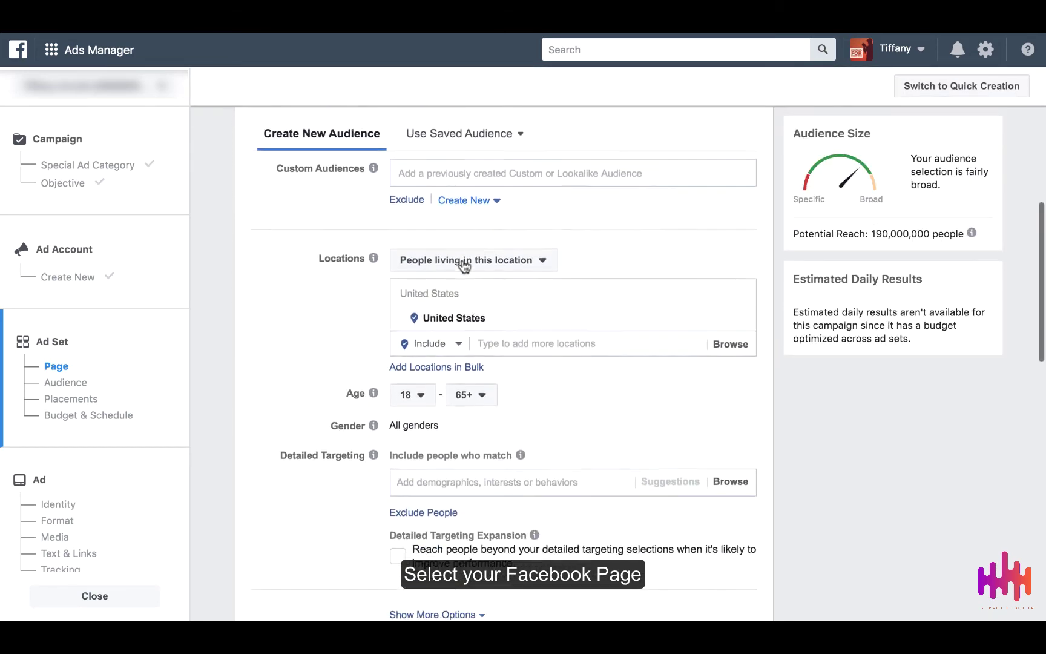
{"action": "scroll", "coordinate": [465, 266], "scroll_direction": "down", "scroll_amount": 1}
{"action": "scroll", "coordinate": [464, 267], "scroll_direction": "up", "scroll_amount": 1}
{"action": "scroll", "coordinate": [464, 266], "scroll_direction": "down", "scroll_amount": 1}
{"action": "scroll", "coordinate": [462, 259], "scroll_direction": "up", "scroll_amount": 4}
{"action": "scroll", "coordinate": [463, 263], "scroll_direction": "down", "scroll_amount": 4}
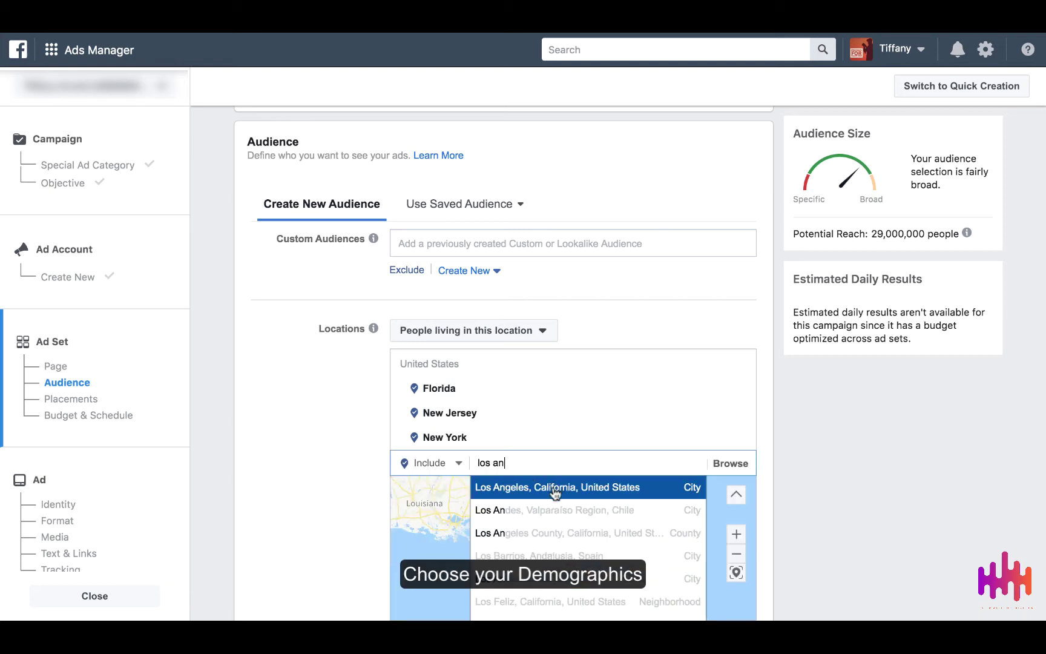
{"action": "left_click", "coordinate": [555, 491]}
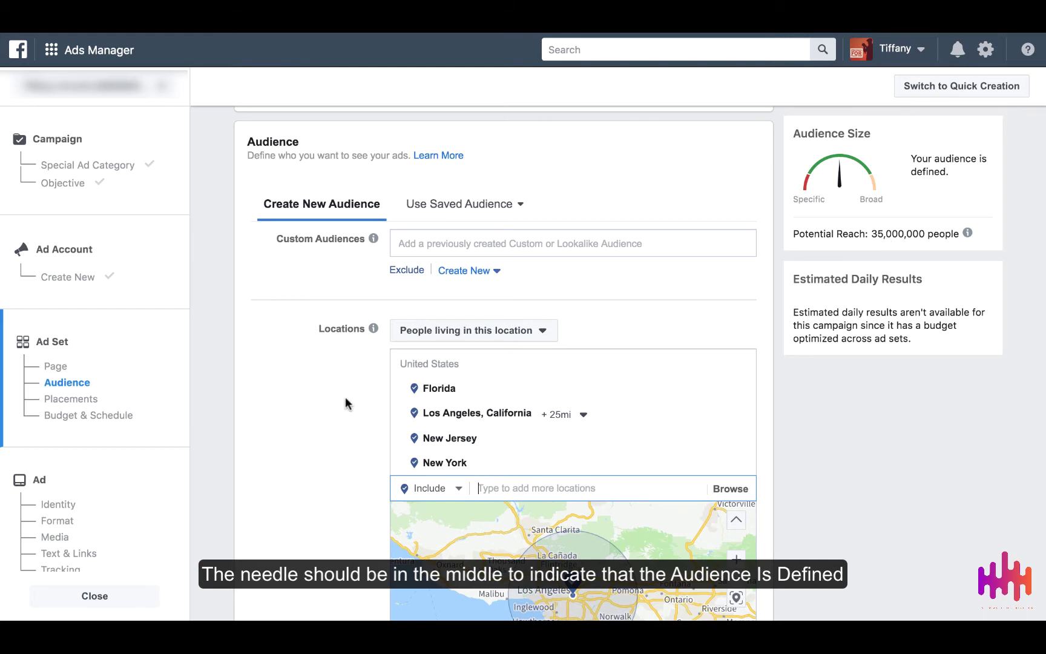
Set the maximum age to 25 for an 18–25 audience, cutting reach to 5,000,000
{"action": "scroll", "coordinate": [345, 402], "scroll_direction": "down", "scroll_amount": 4}
{"action": "scroll", "coordinate": [346, 403], "scroll_direction": "down", "scroll_amount": 4}
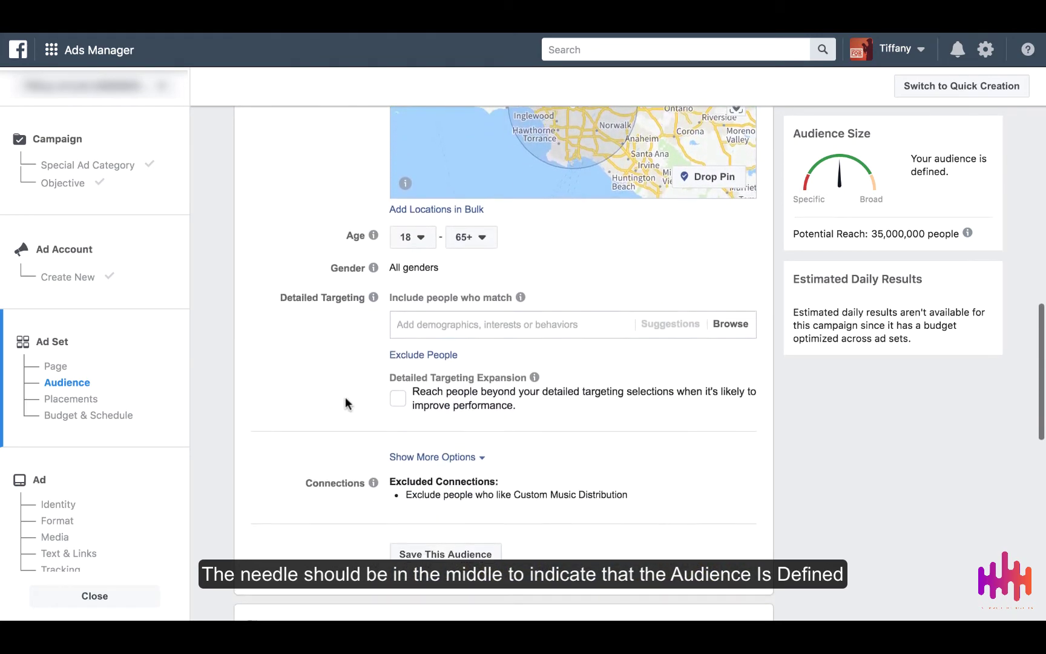
{"action": "left_click", "coordinate": [481, 229]}
{"action": "scroll", "coordinate": [492, 335], "scroll_direction": "up", "scroll_amount": 3}
{"action": "scroll", "coordinate": [493, 336], "scroll_direction": "up", "scroll_amount": 10}
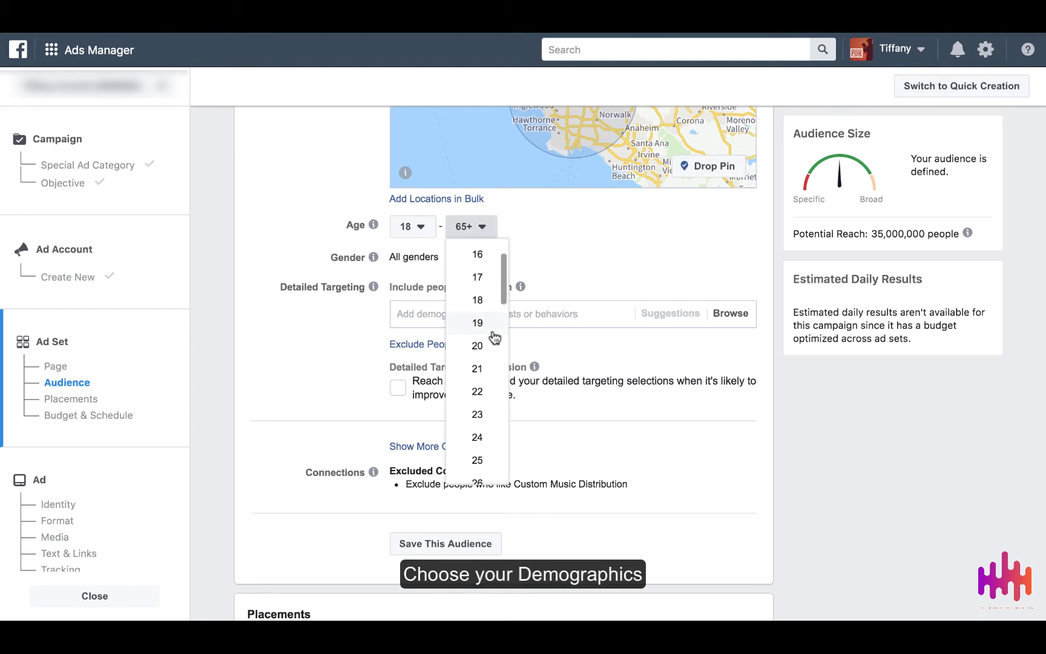
{"action": "scroll", "coordinate": [493, 336], "scroll_direction": "down", "scroll_amount": 2}
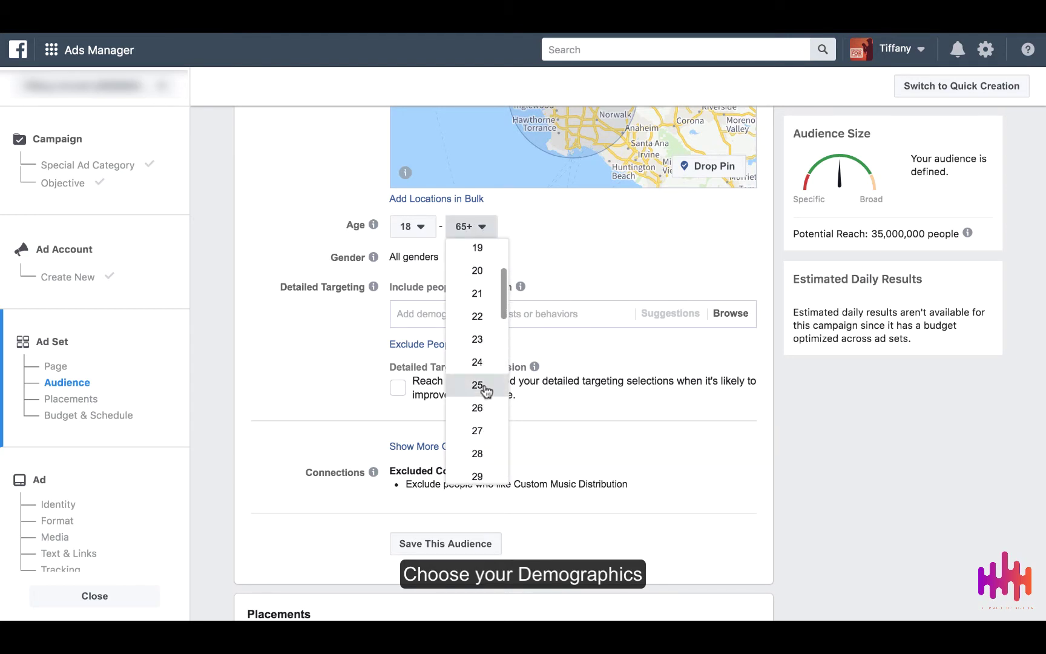
{"action": "left_click", "coordinate": [480, 384]}
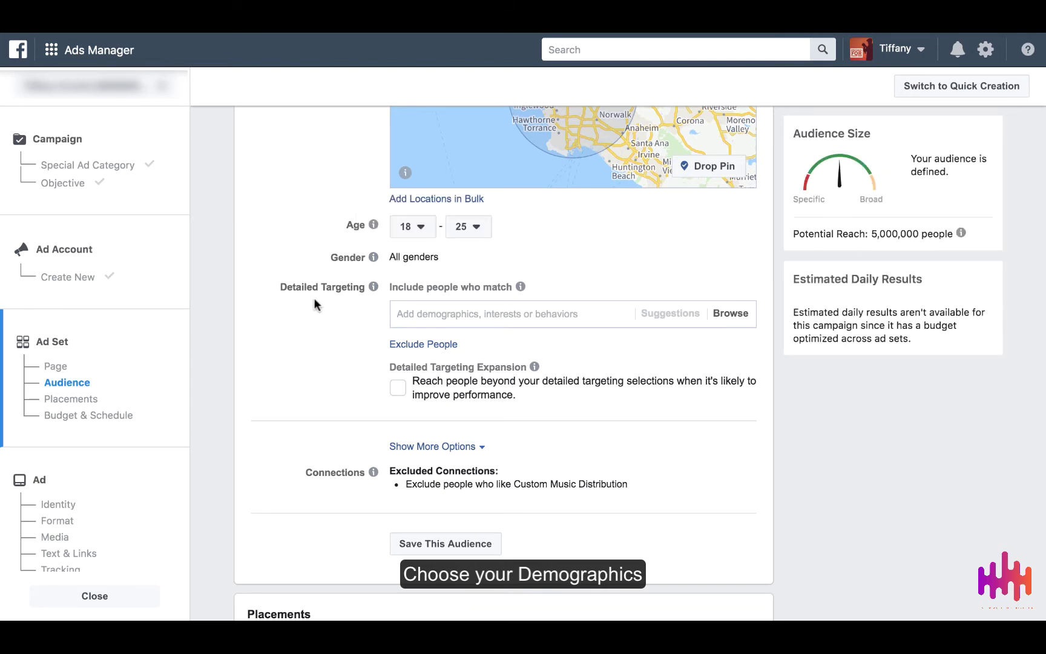
{"action": "scroll", "coordinate": [350, 264], "scroll_direction": "down", "scroll_amount": 1}
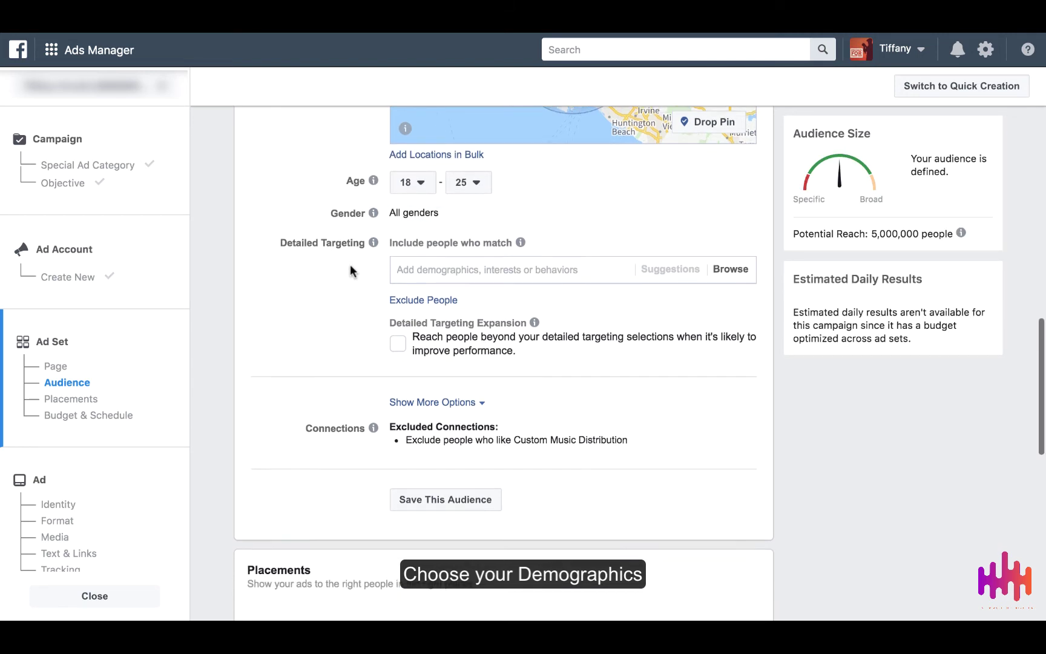
{"action": "left_click", "coordinate": [435, 256]}
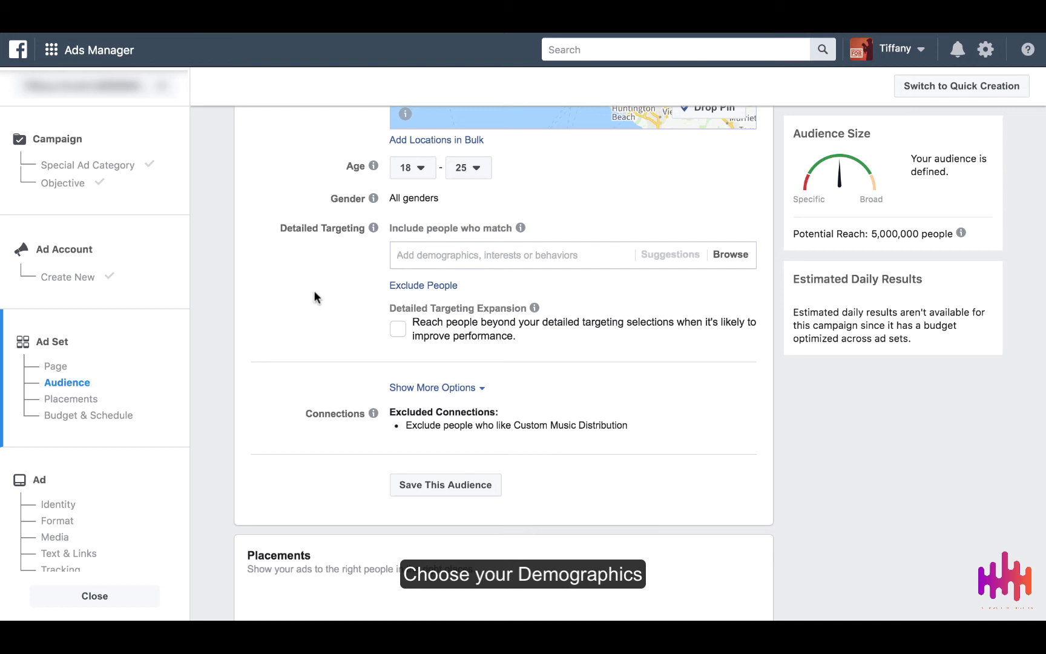
Add Rhythm and blues music as a detailed targeting interest, reducing reach to 2,400,000
{"action": "type", "text": "r"}
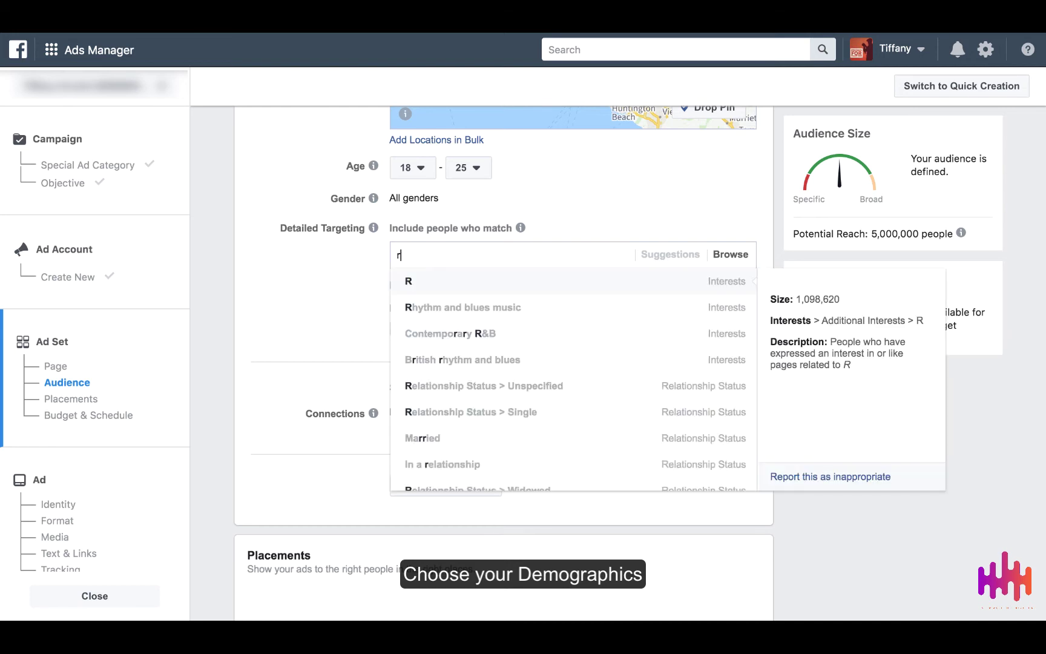
{"action": "left_click", "coordinate": [435, 308]}
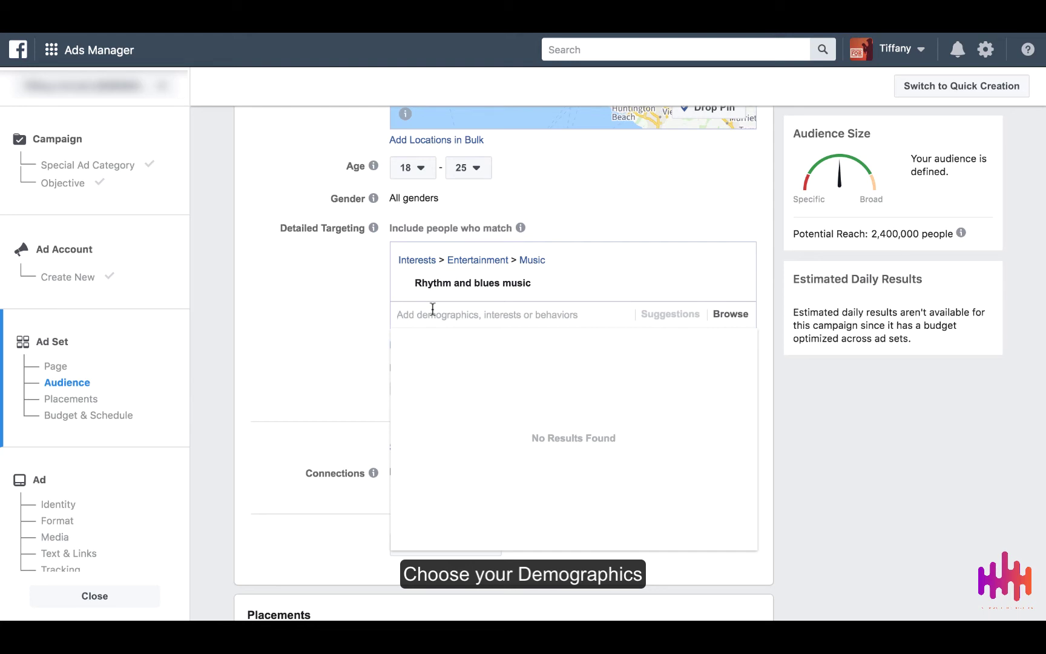
{"action": "left_click", "coordinate": [335, 311]}
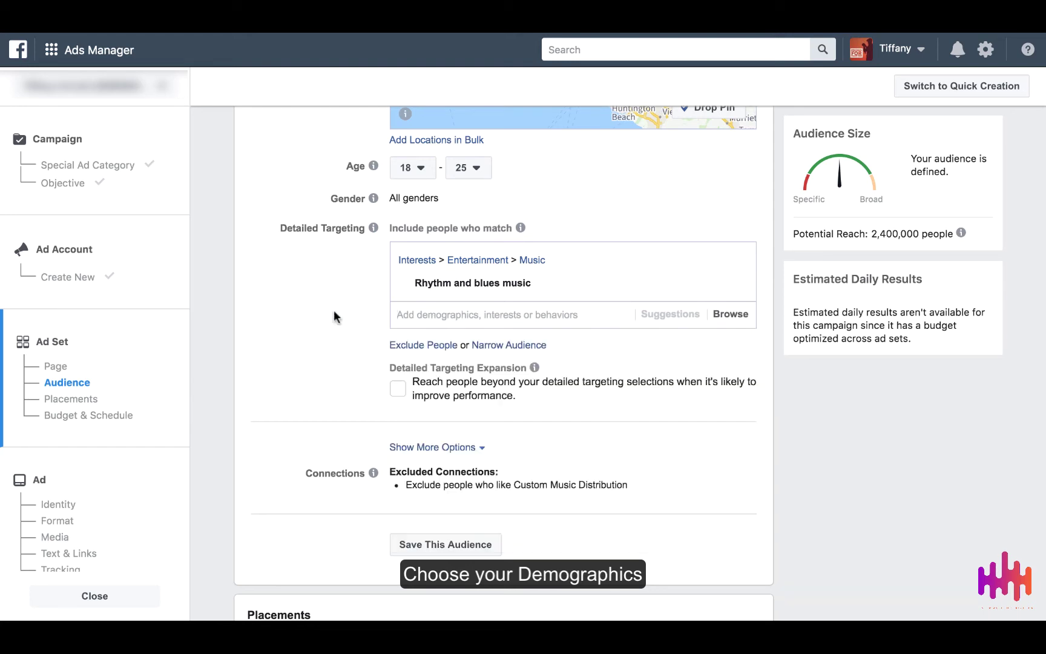
Add a narrowing group requiring Usher (entertainer), bringing reach down to 100,000
{"action": "left_click", "coordinate": [502, 346]}
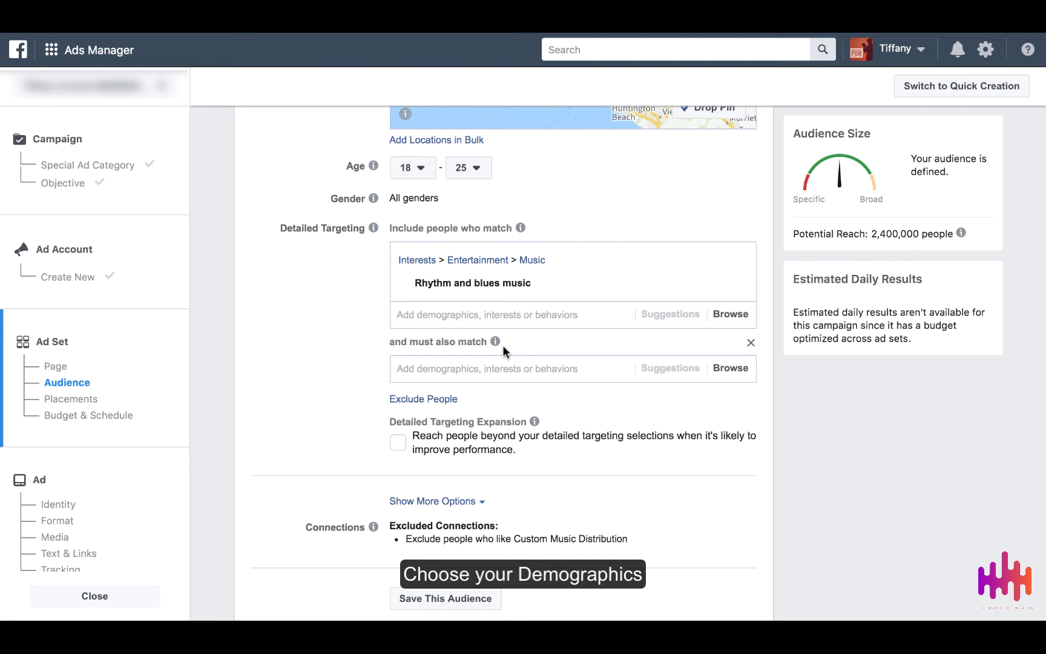
{"action": "left_click", "coordinate": [439, 368]}
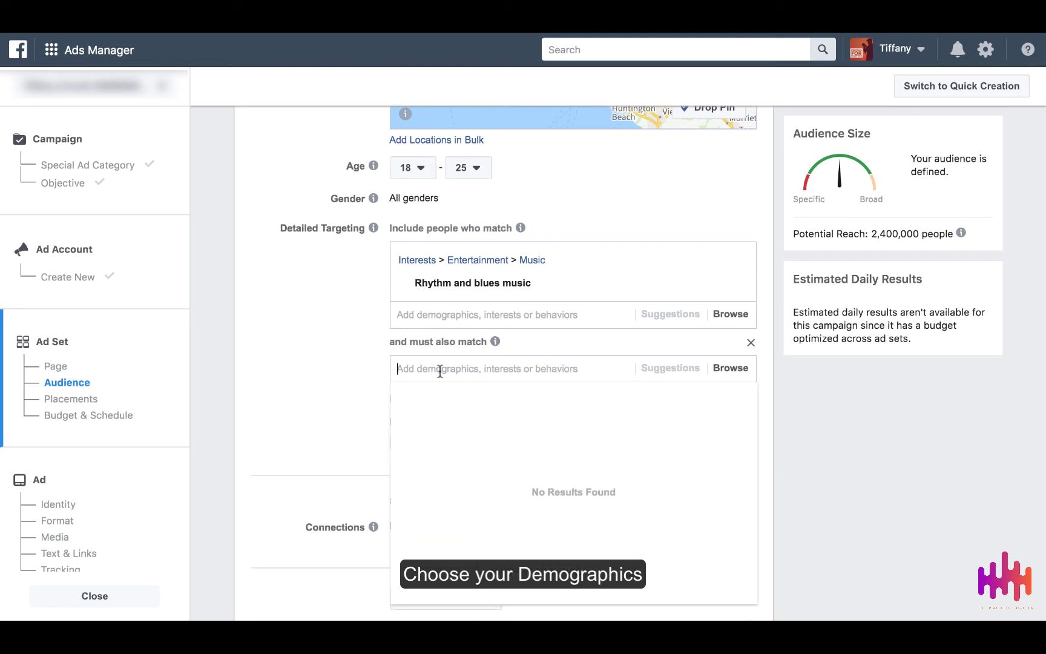
{"action": "type", "text": "usher"}
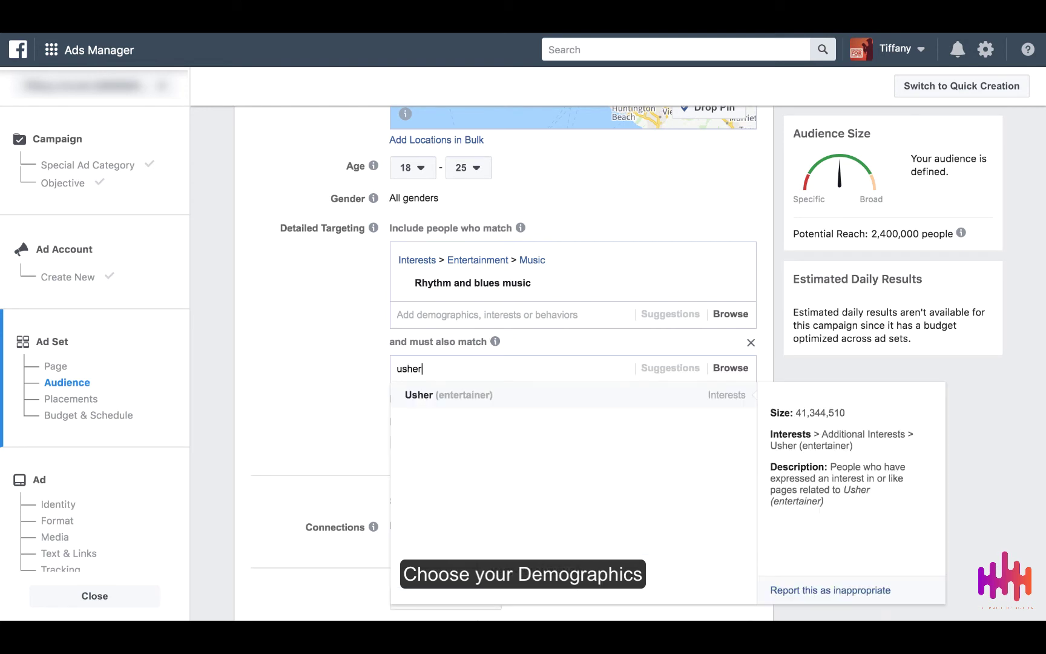
{"action": "left_click", "coordinate": [480, 399]}
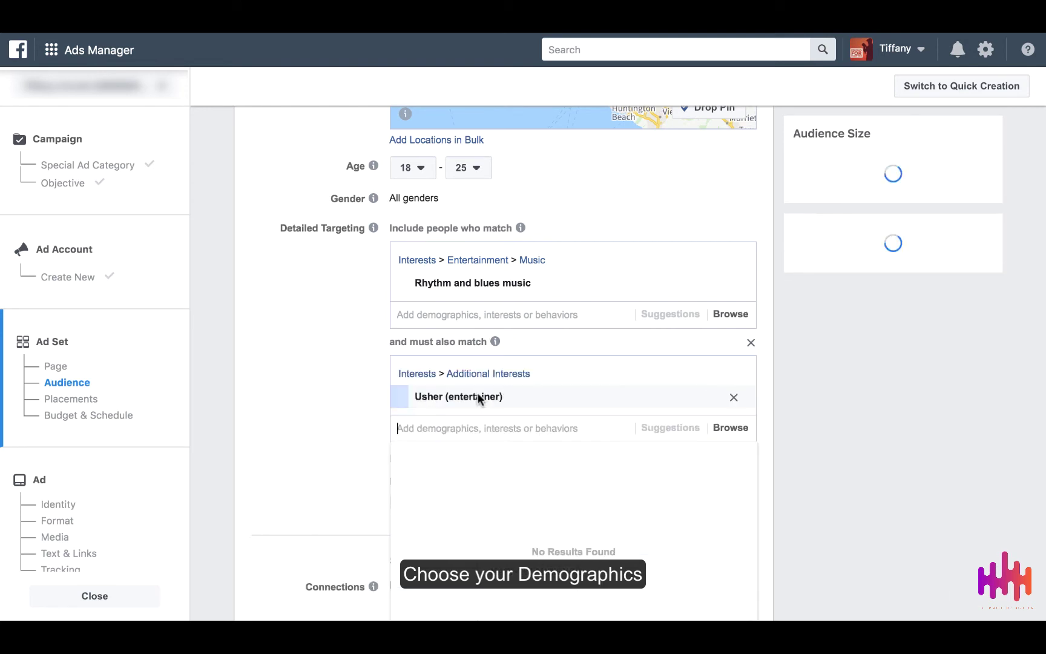
{"action": "left_click", "coordinate": [343, 411]}
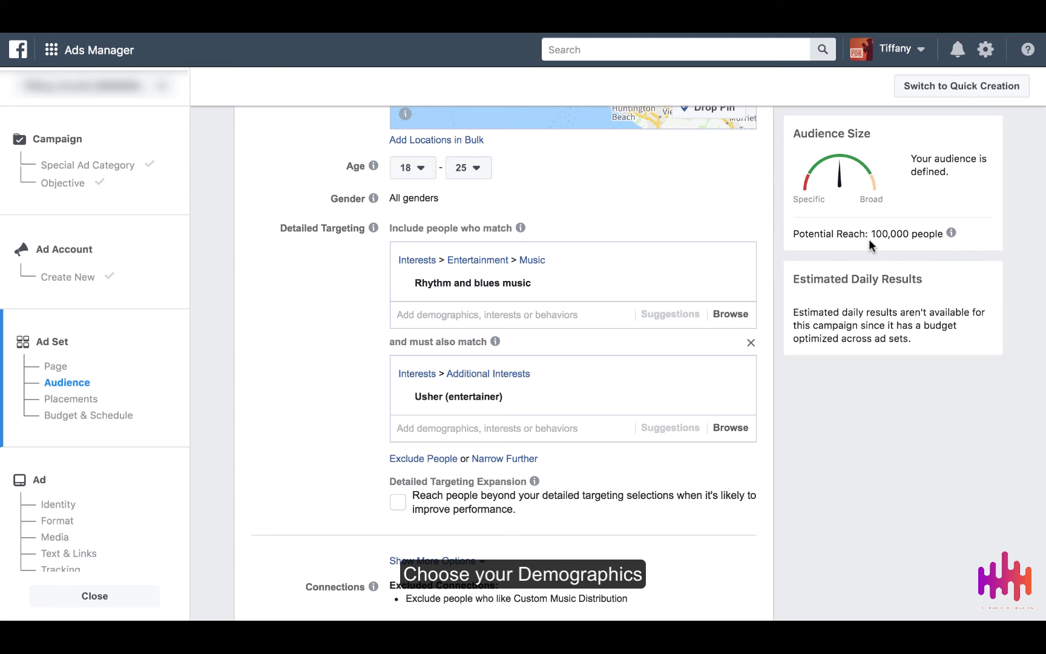
Add a third narrowing group requiring Ne-Yo, reducing potential reach to 12,000
{"action": "left_click", "coordinate": [503, 459]}
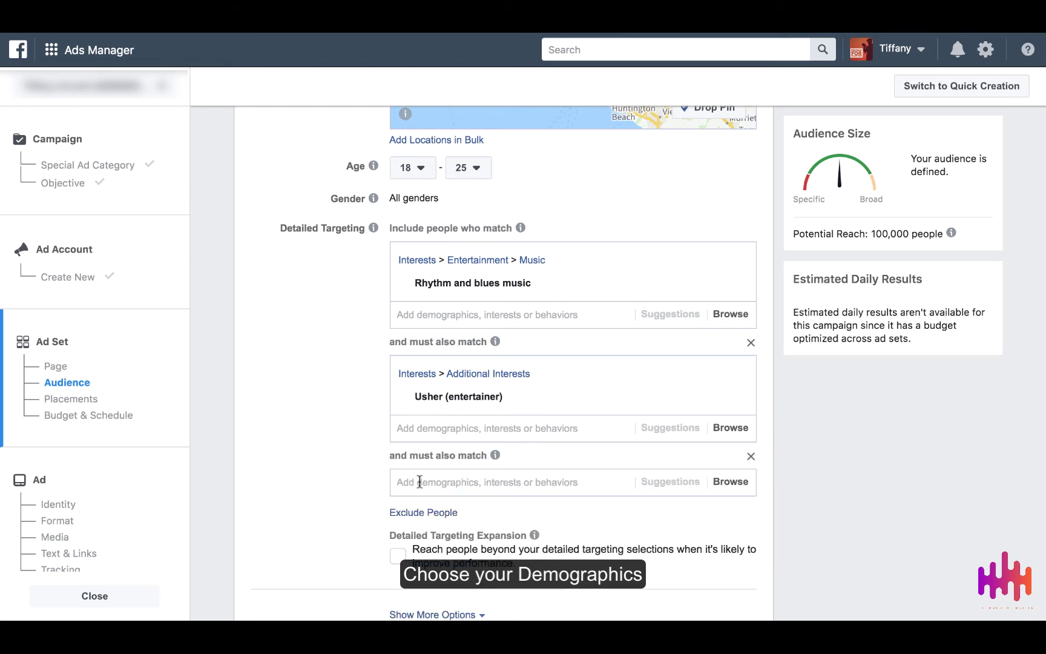
{"action": "left_click", "coordinate": [419, 482]}
{"action": "type", "text": "neyo"}
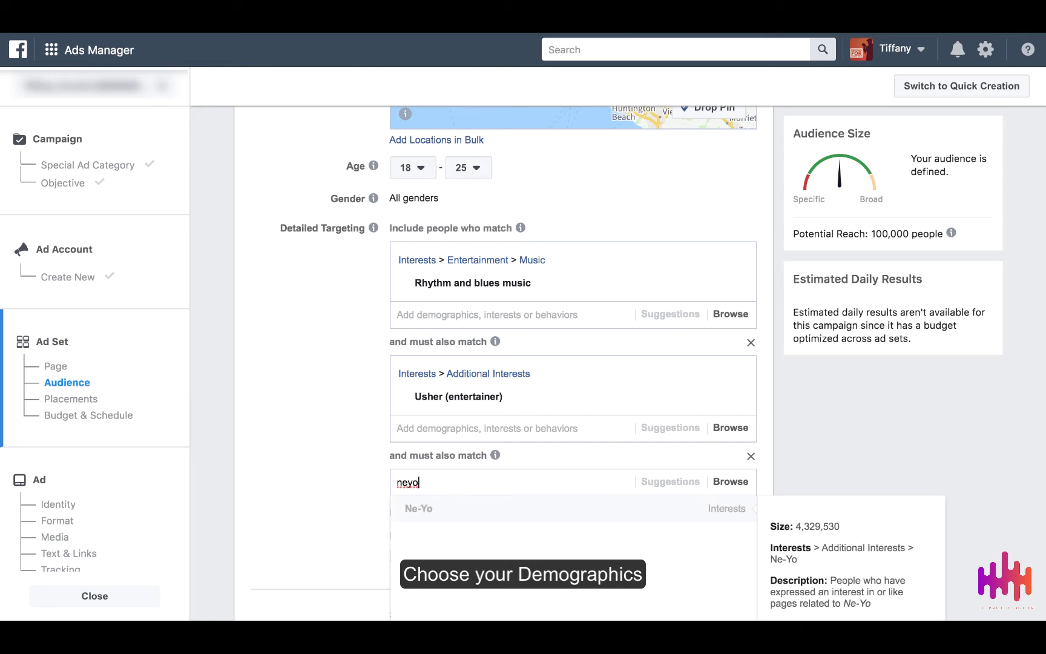
{"action": "left_click", "coordinate": [435, 512]}
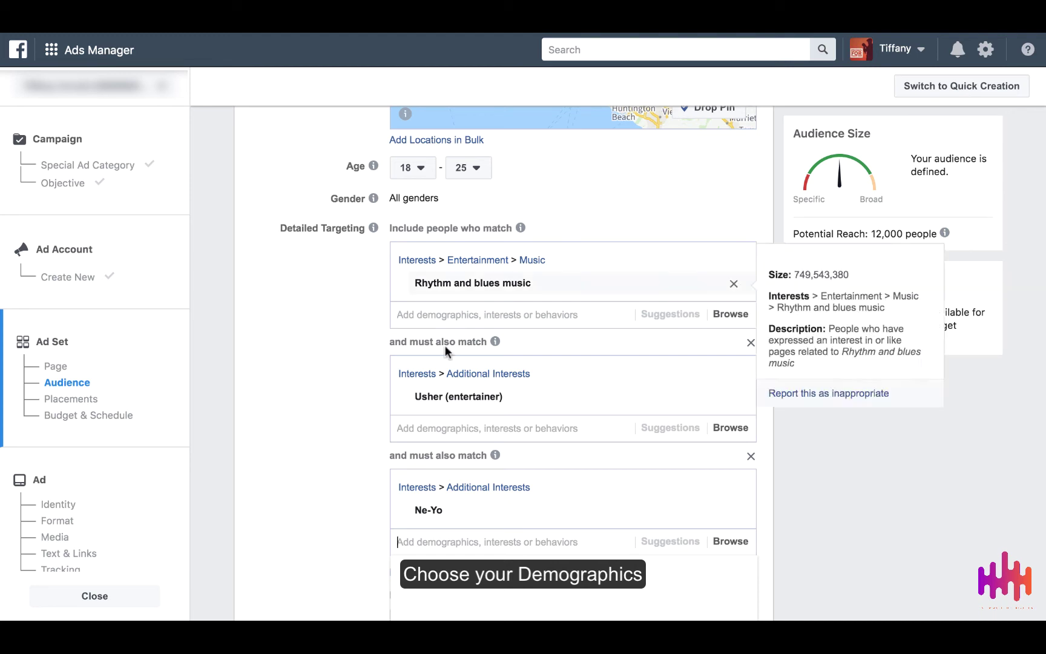
{"action": "left_click", "coordinate": [308, 437]}
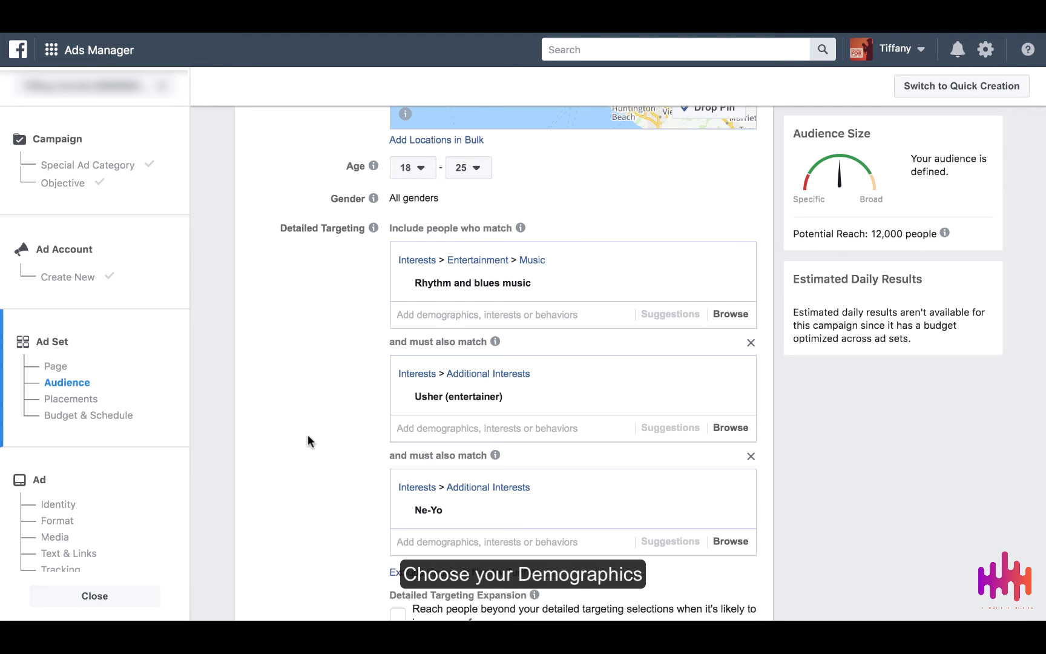
{"action": "scroll", "coordinate": [307, 434], "scroll_direction": "down", "scroll_amount": 4}
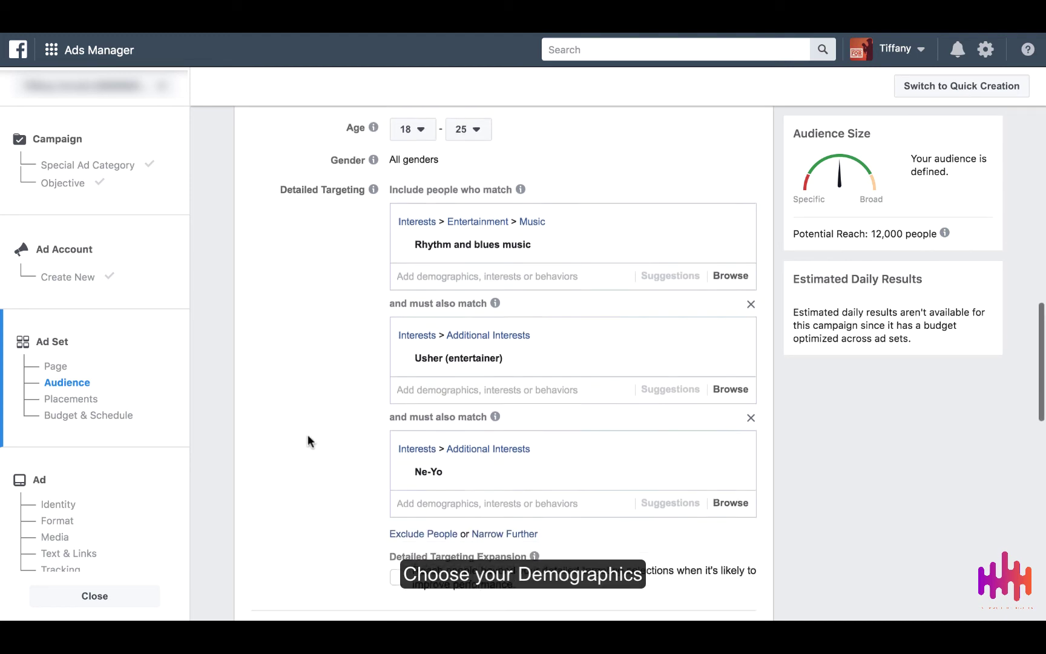
{"action": "scroll", "coordinate": [307, 434], "scroll_direction": "down", "scroll_amount": 1}
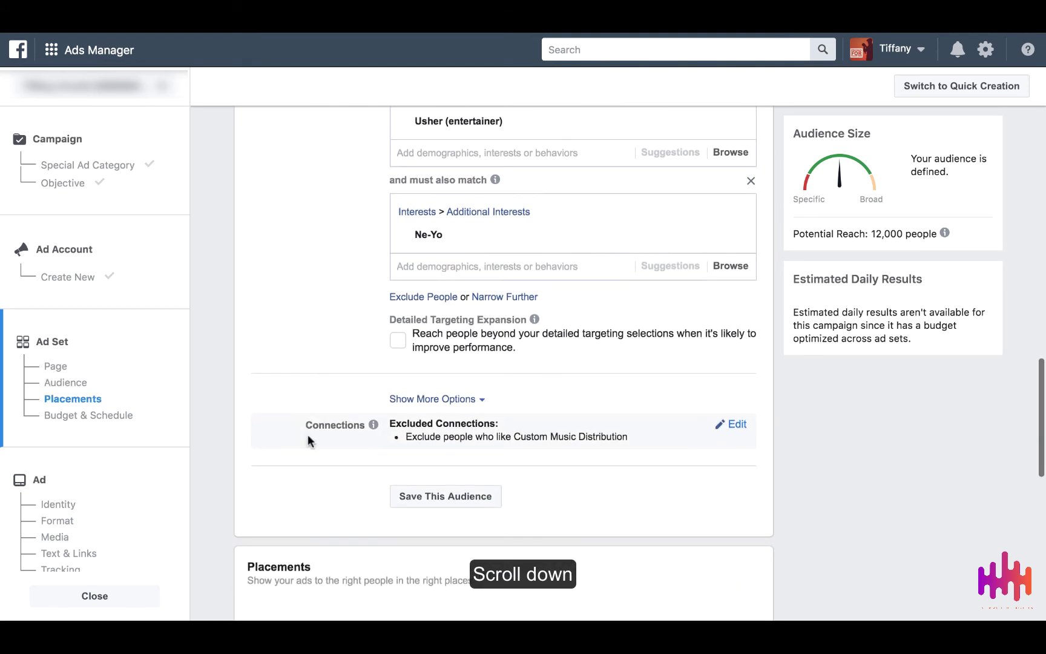
{"action": "scroll", "coordinate": [308, 434], "scroll_direction": "down", "scroll_amount": 3}
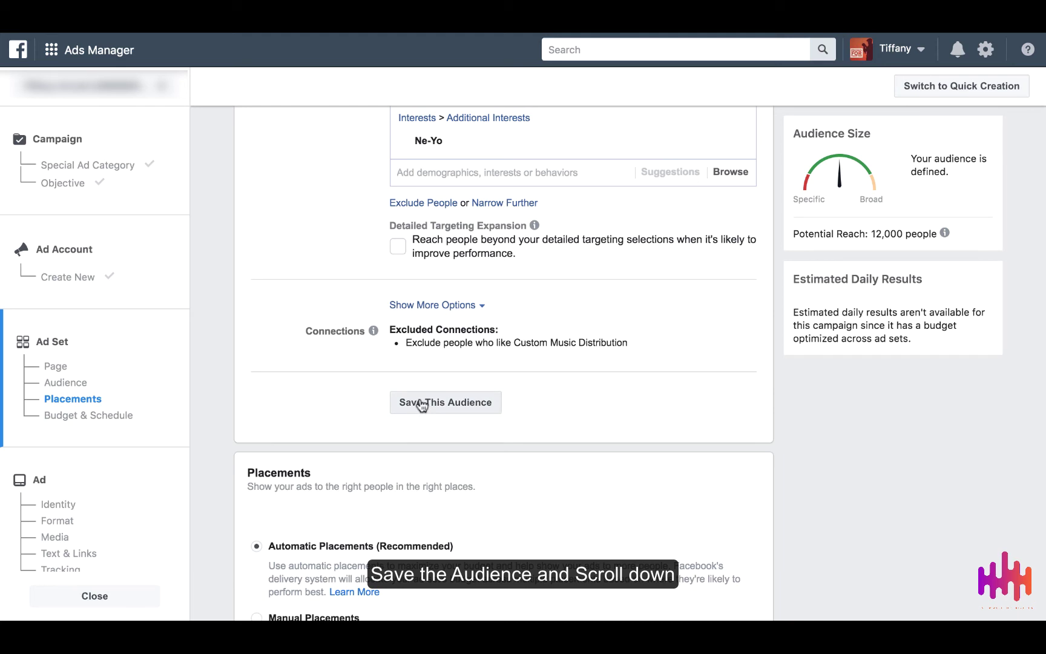
Switch to Manual Placements and review the placements down to Optimization & Spending Controls
{"action": "scroll", "coordinate": [422, 406], "scroll_direction": "down", "scroll_amount": 5}
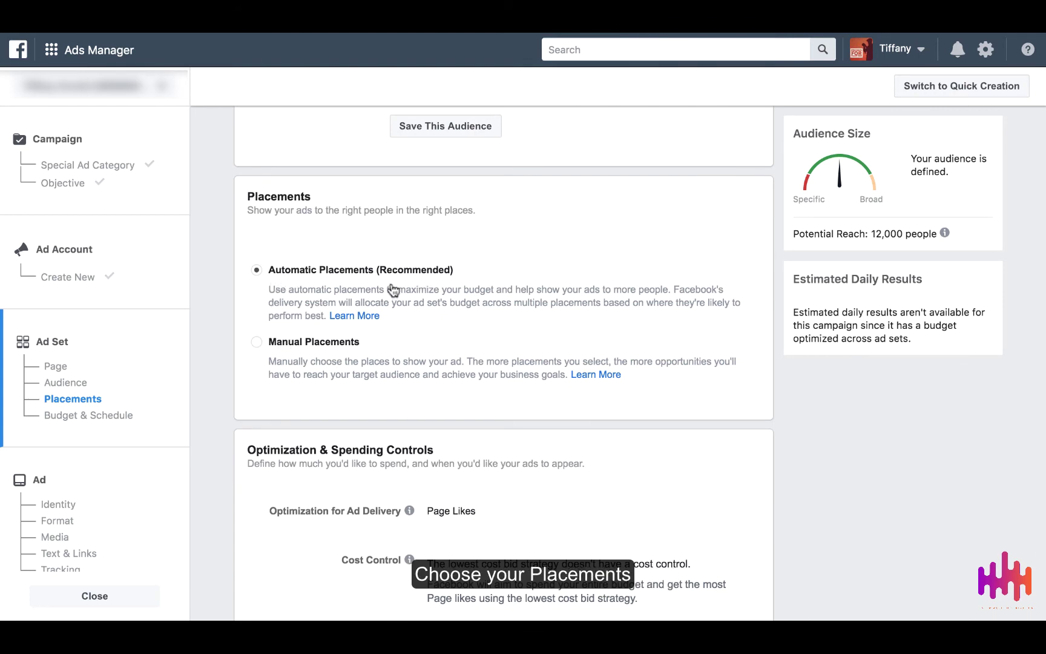
{"action": "left_click", "coordinate": [257, 342]}
{"action": "scroll", "coordinate": [340, 366], "scroll_direction": "down", "scroll_amount": 4}
{"action": "scroll", "coordinate": [341, 364], "scroll_direction": "down", "scroll_amount": 1}
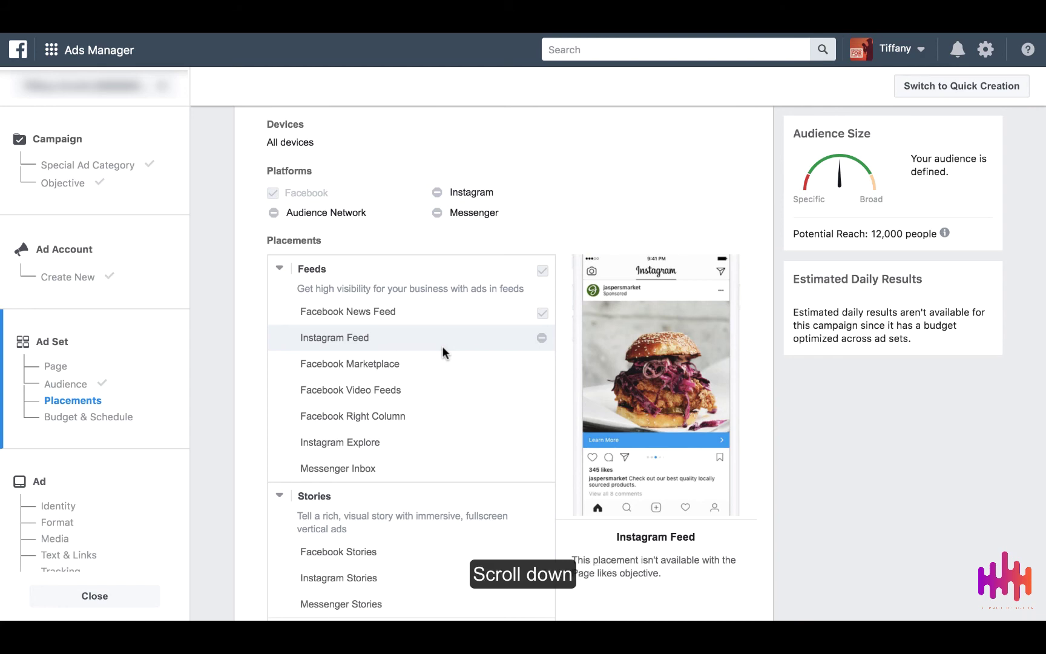
{"action": "scroll", "coordinate": [442, 346], "scroll_direction": "down", "scroll_amount": 12}
{"action": "scroll", "coordinate": [521, 387], "scroll_direction": "down", "scroll_amount": 3}
{"action": "mouse_move", "coordinate": [409, 329]}
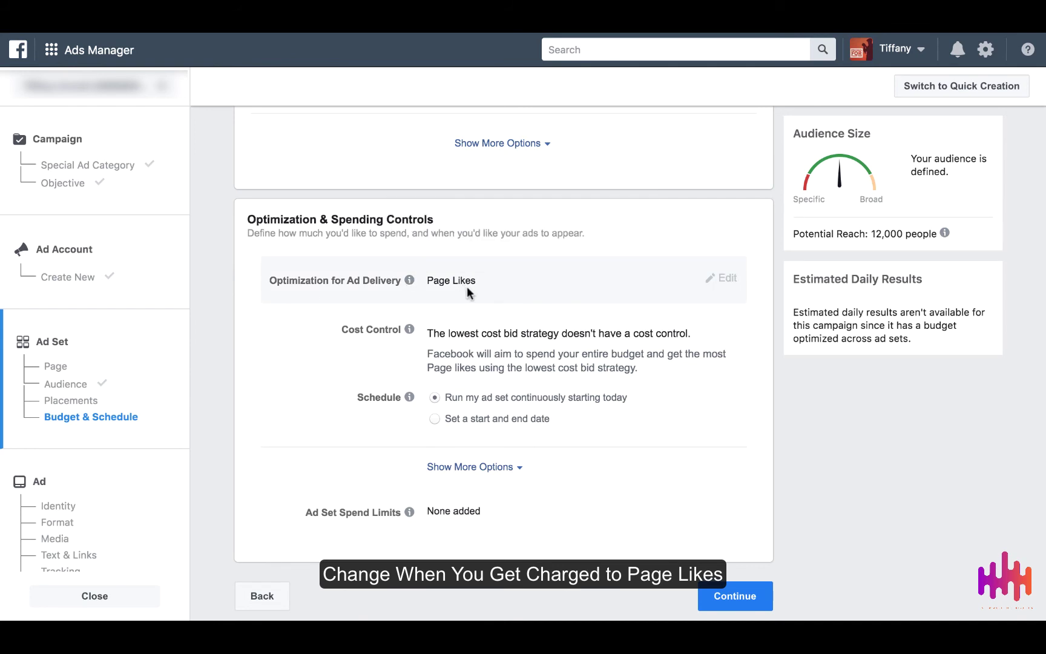
Reveal the billing options, showing the choice between Impression and Page Like charges
{"action": "left_click", "coordinate": [471, 467]}
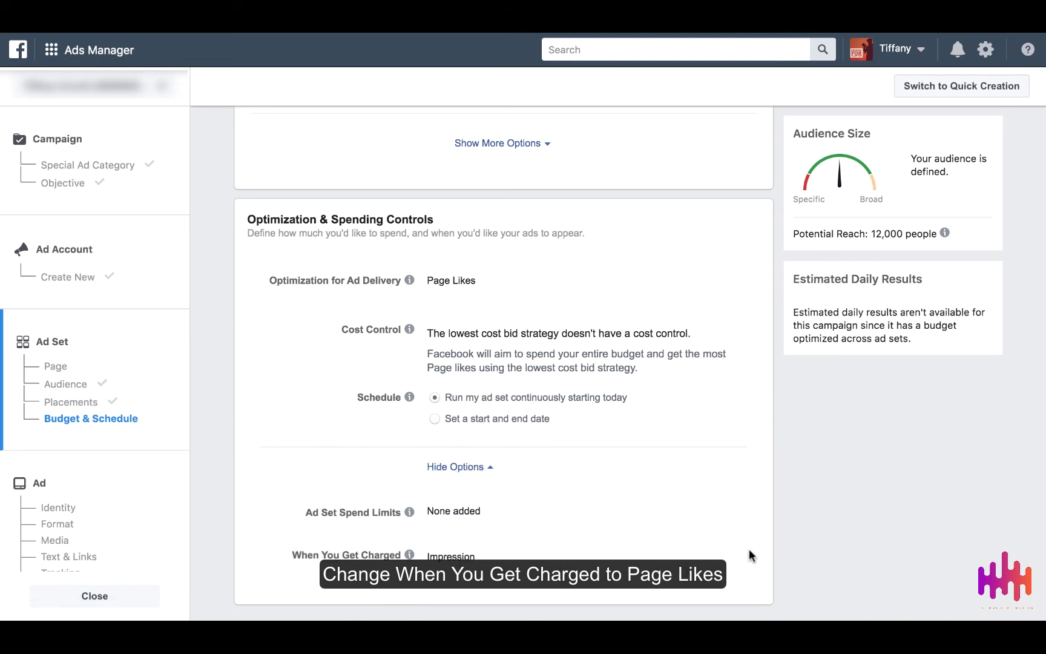
{"action": "left_click", "coordinate": [727, 557]}
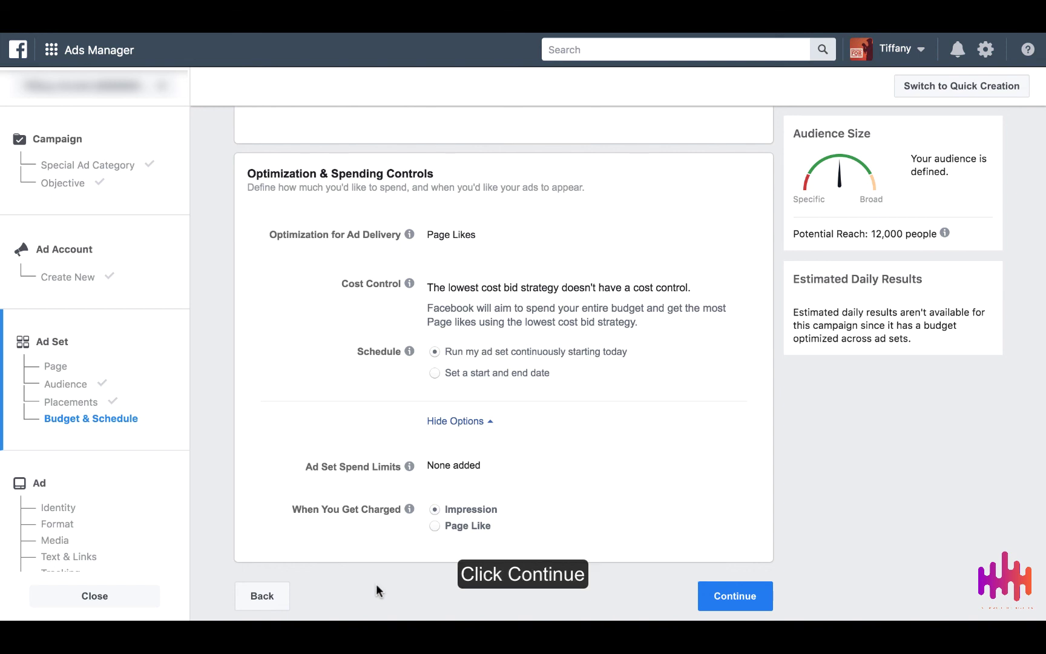
Move on to the ad and change its name's '- Engagement' suffix to 'Page Like'
{"action": "left_click", "coordinate": [726, 596]}
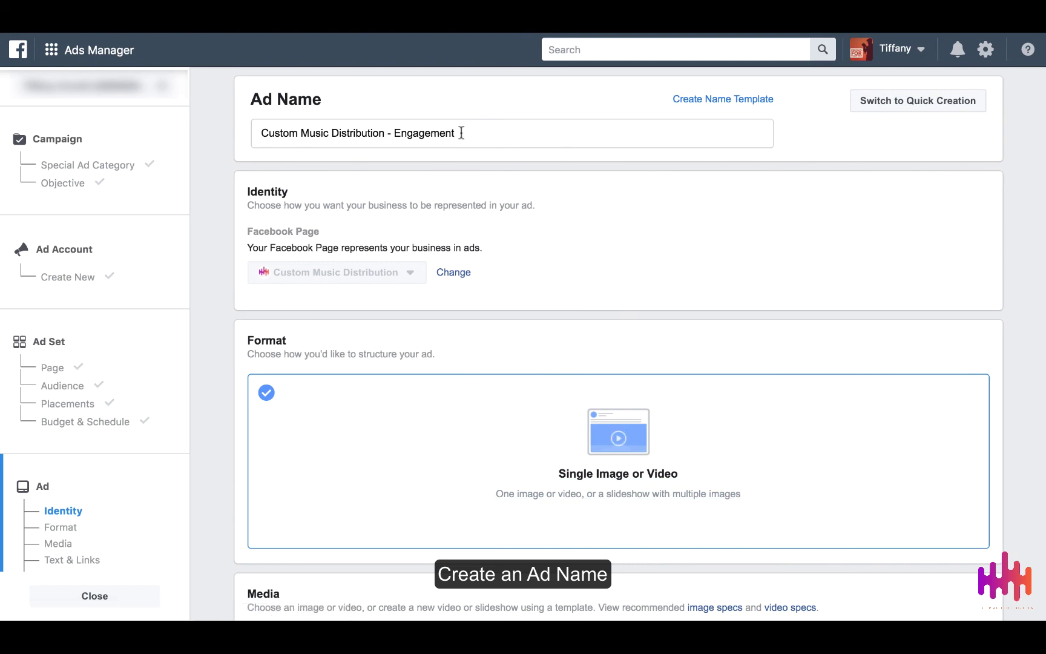
{"action": "left_click", "coordinate": [464, 132]}
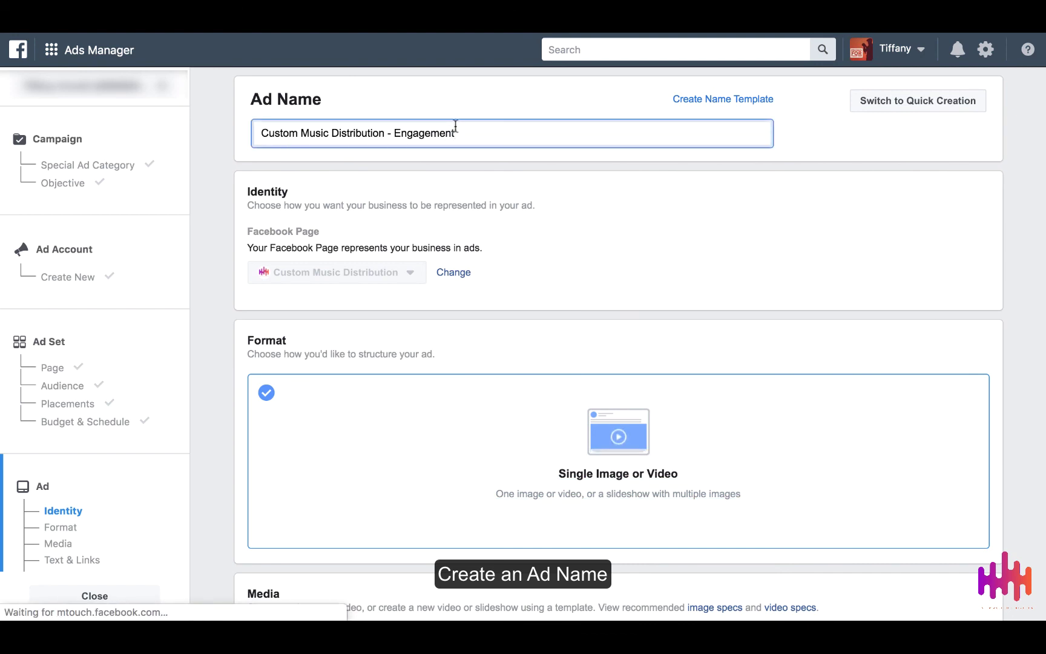
{"action": "left_click_drag", "start_coordinate": [458, 132], "coordinate": [394, 133]}
{"action": "key", "text": "BackSpace"}
{"action": "key", "text": "BackSpace"}
{"action": "key", "text": "BackSpace"}
{"action": "key", "text": "BackSpace"}
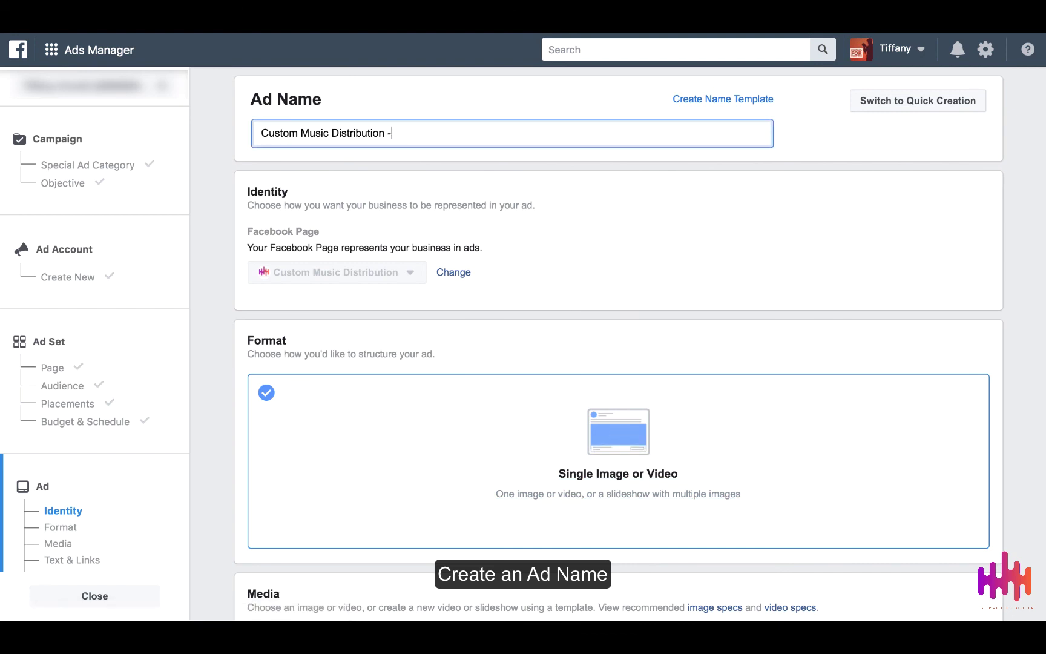
{"action": "type", "text": "Page"}
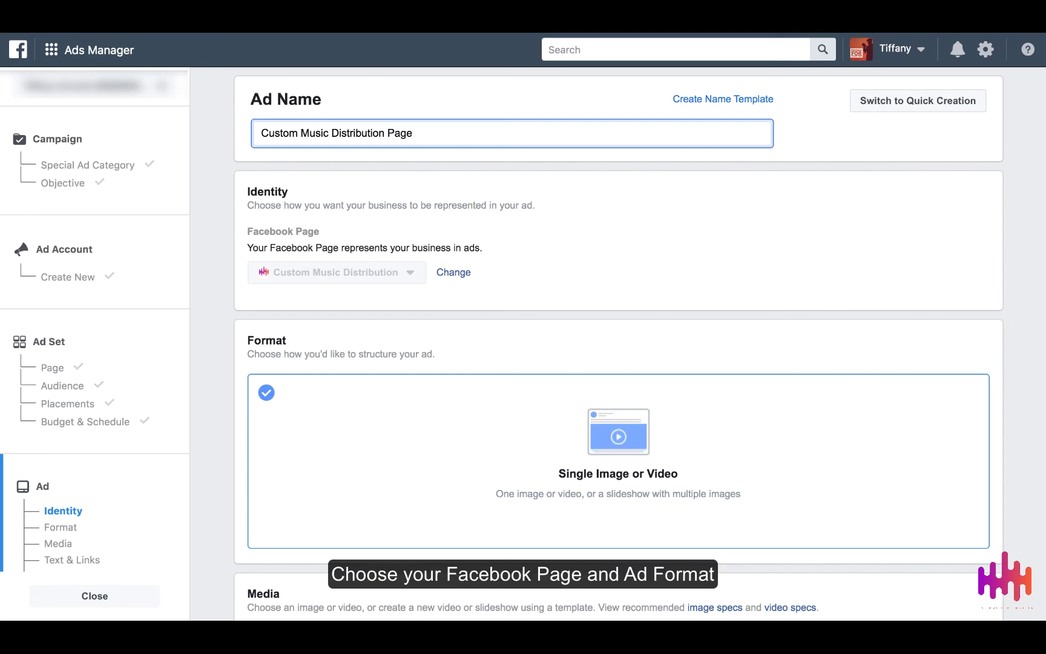
{"action": "type", "text": " Like"}
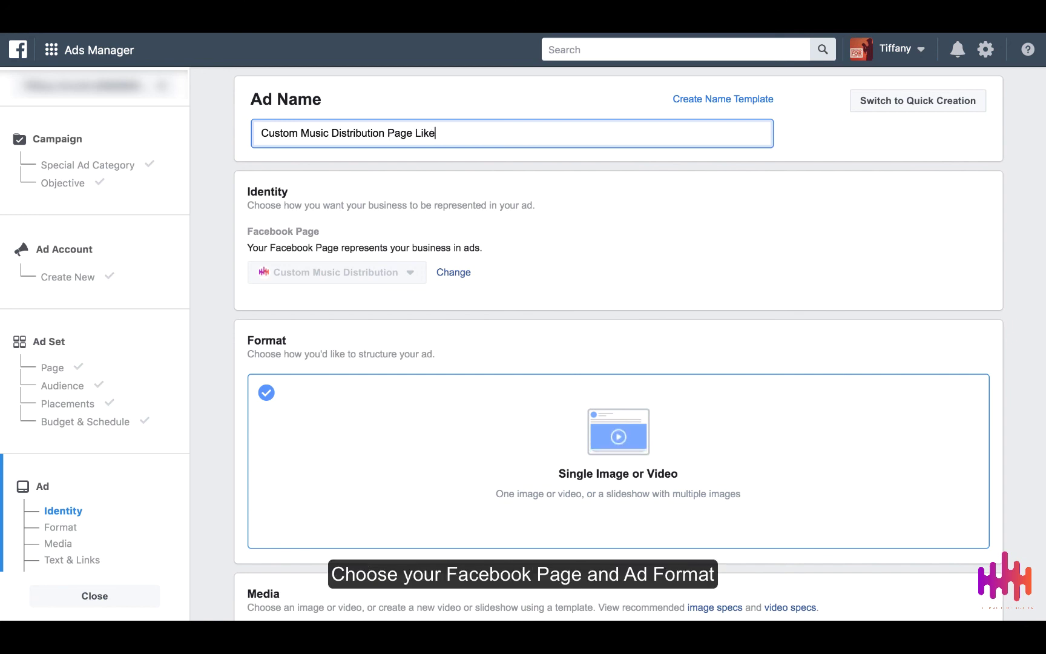
{"action": "left_click", "coordinate": [325, 266]}
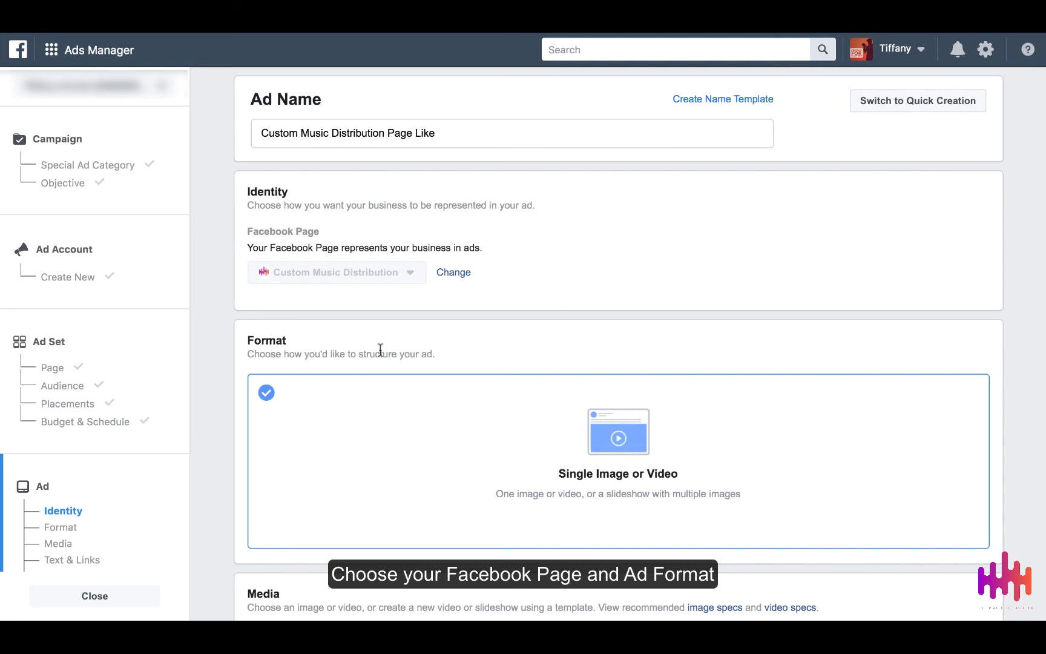
{"action": "scroll", "coordinate": [381, 345], "scroll_direction": "down", "scroll_amount": 3}
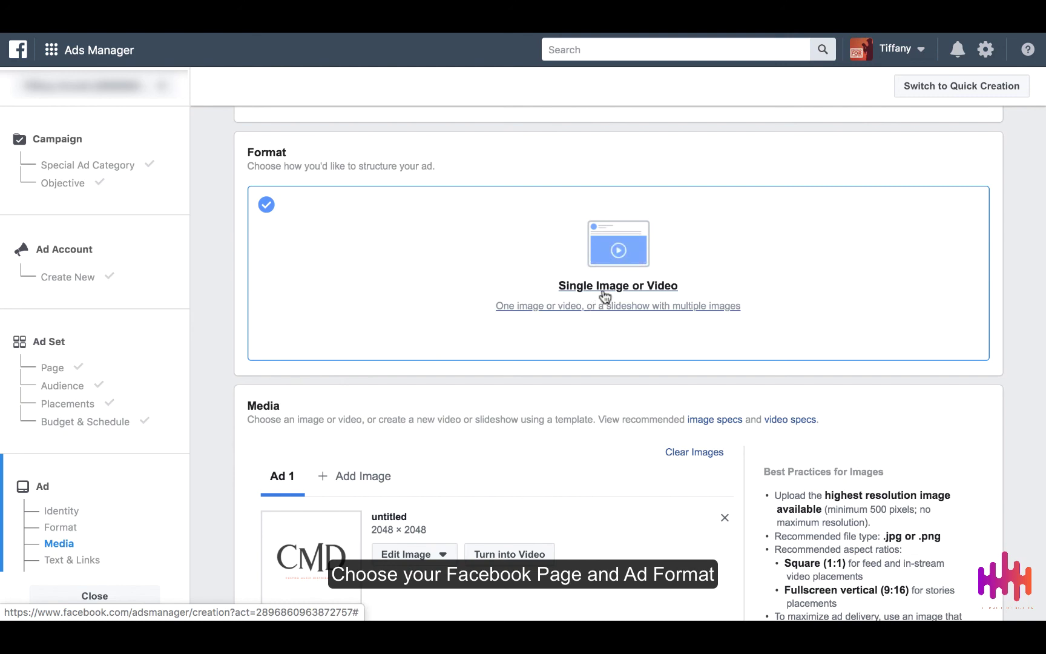
{"action": "scroll", "coordinate": [423, 366], "scroll_direction": "down", "scroll_amount": 3}
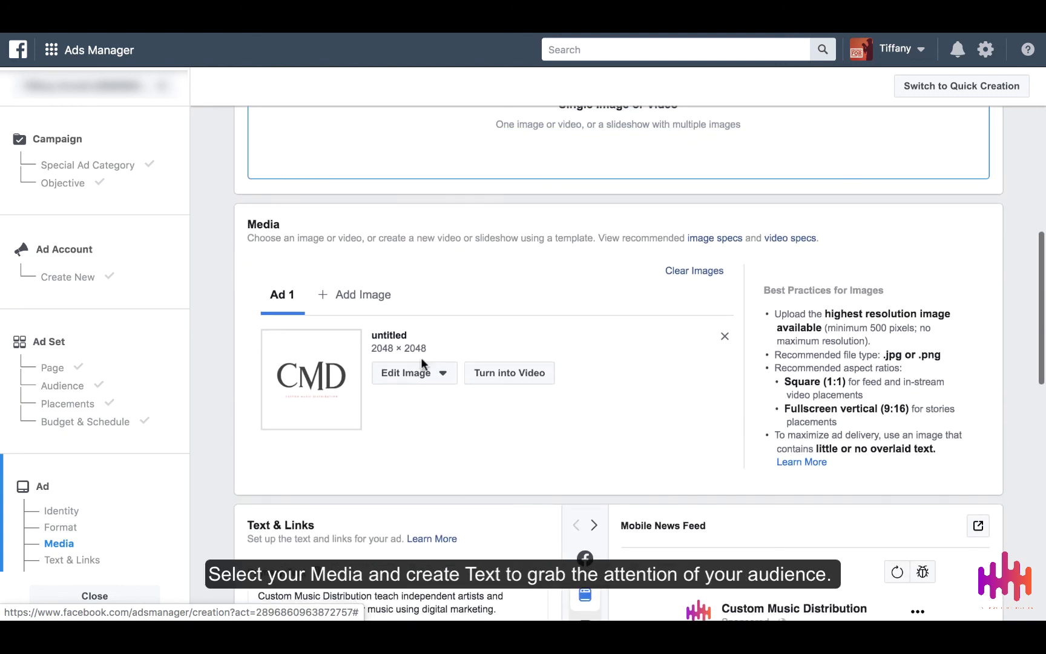
{"action": "scroll", "coordinate": [391, 413], "scroll_direction": "down", "scroll_amount": 1}
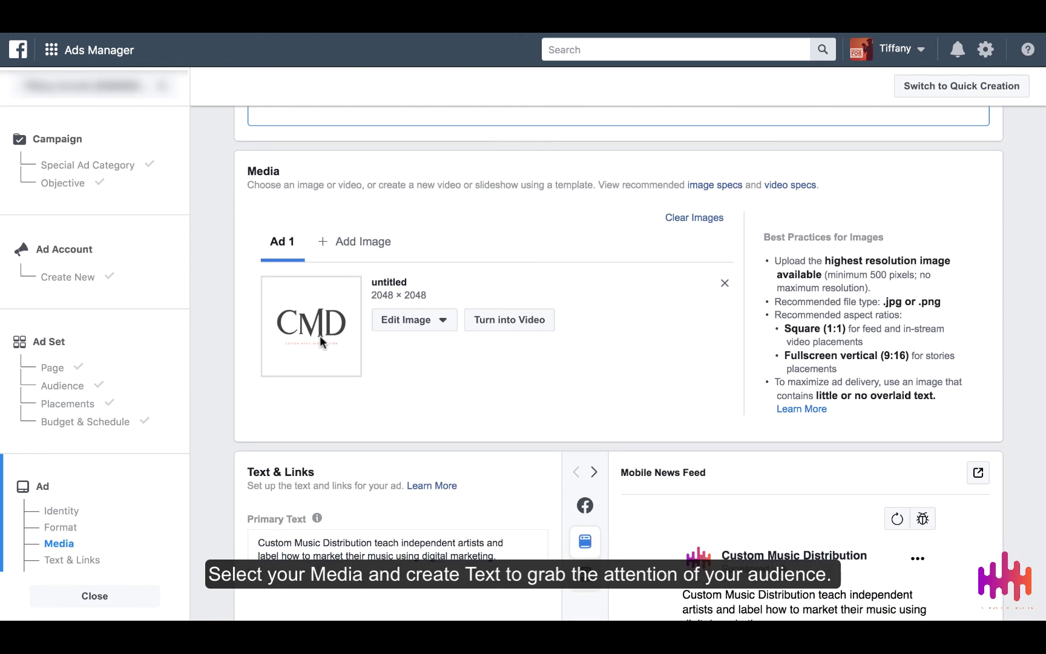
{"action": "scroll", "coordinate": [411, 354], "scroll_direction": "down", "scroll_amount": 4}
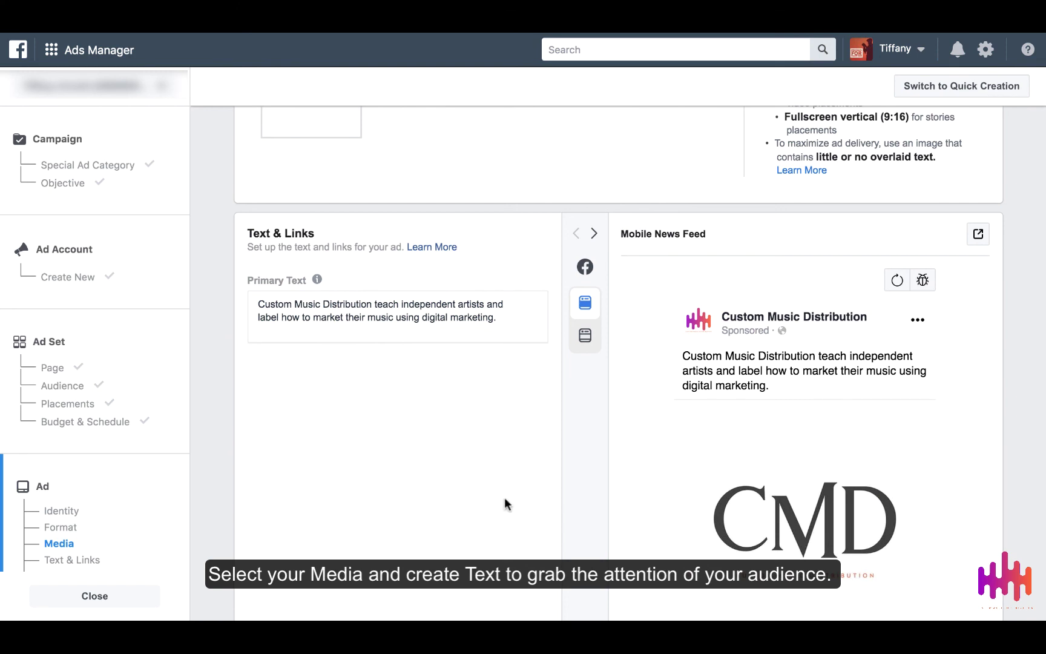
{"action": "scroll", "coordinate": [505, 504], "scroll_direction": "down", "scroll_amount": 3}
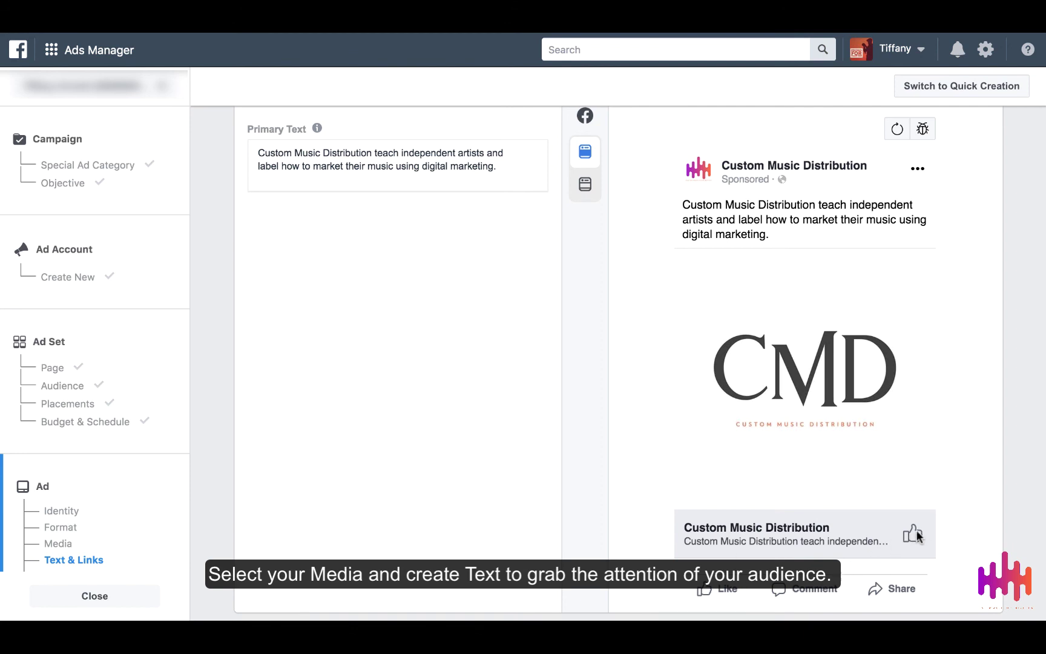
{"action": "scroll", "coordinate": [919, 535], "scroll_direction": "down", "scroll_amount": 1}
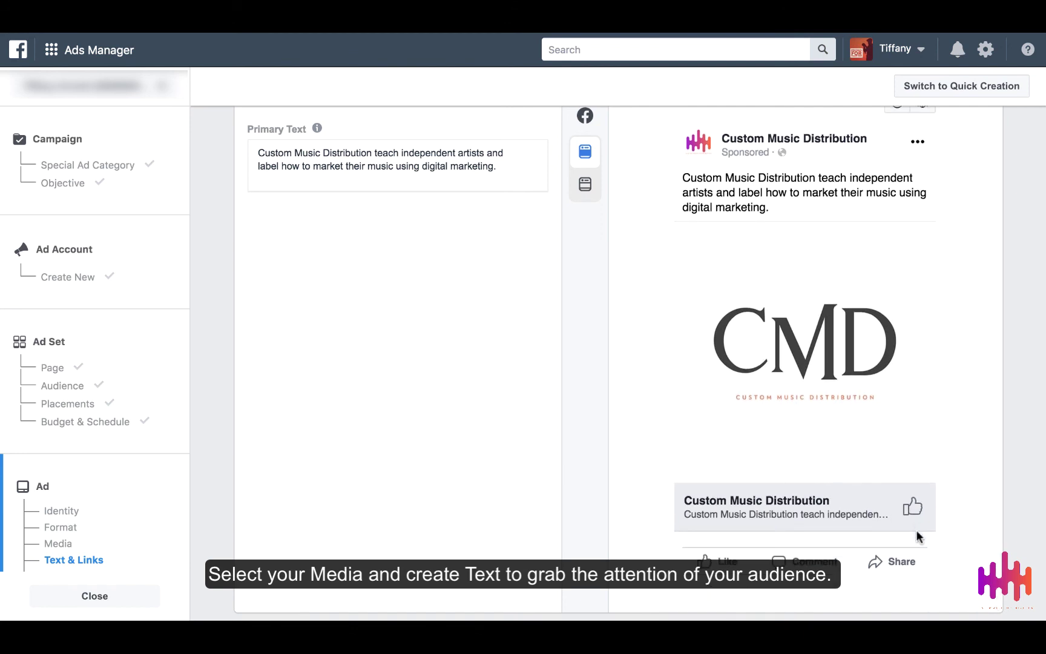
{"action": "scroll", "coordinate": [916, 529], "scroll_direction": "down", "scroll_amount": 5}
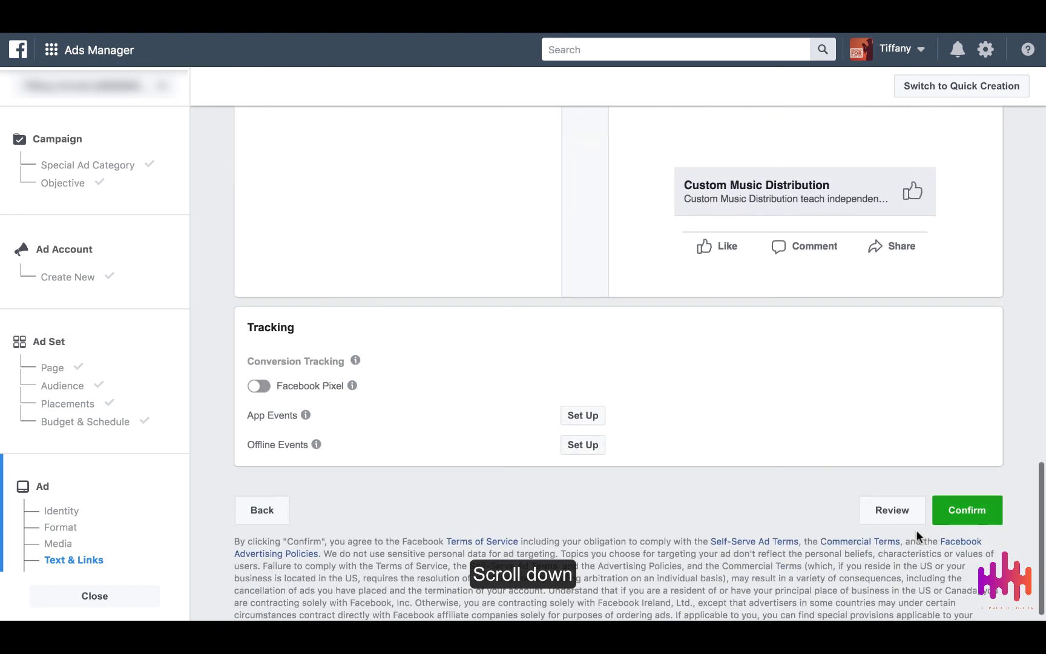
{"action": "scroll", "coordinate": [916, 529], "scroll_direction": "down", "scroll_amount": 1}
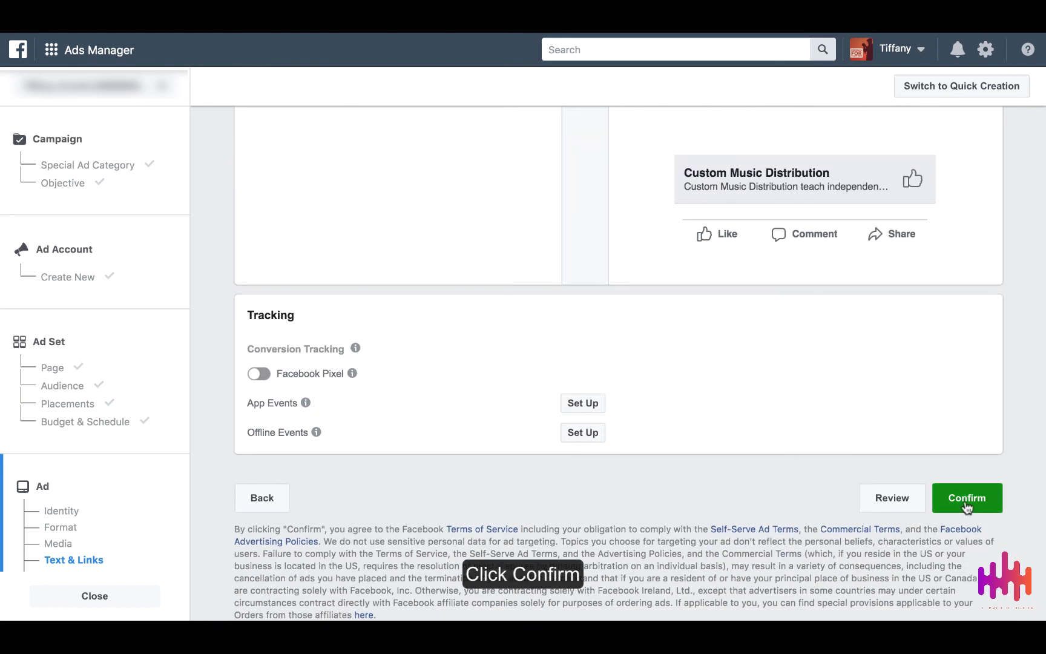